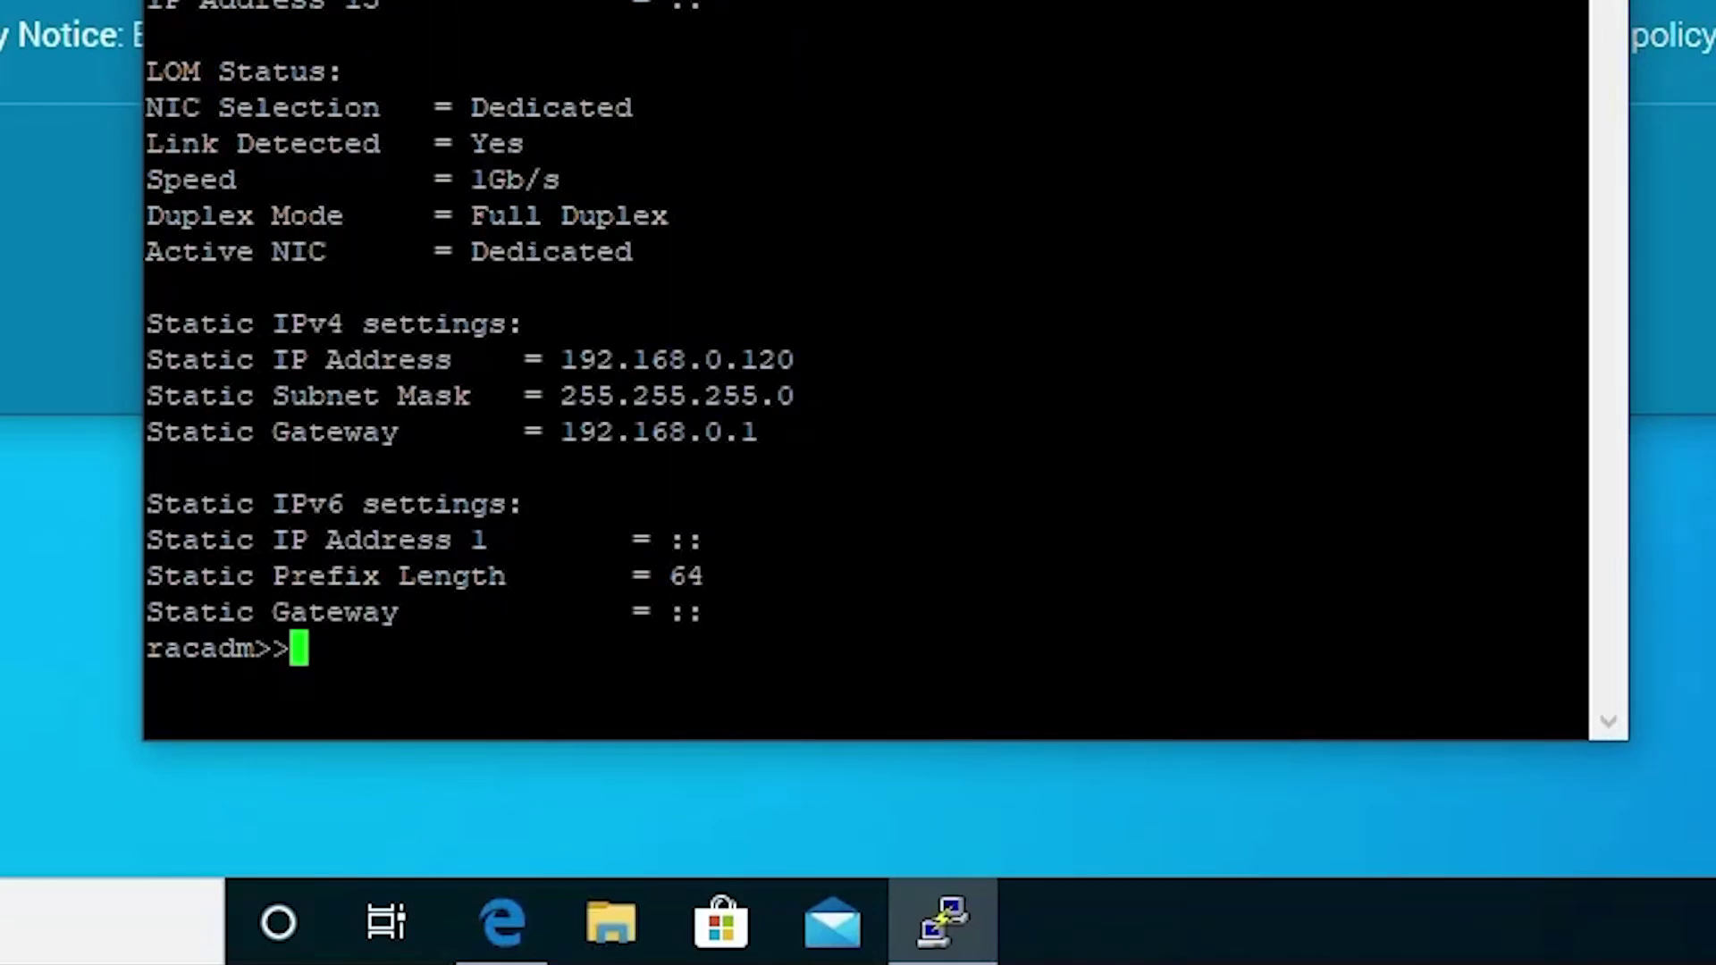
# Highlight the NIC Selection line in the output, query the VLAN setting with "get idrac.nic.vlanenable", and highlight the returned line
pyautogui.moveTo(1628, 2); pyautogui.dragTo(1715, 2)
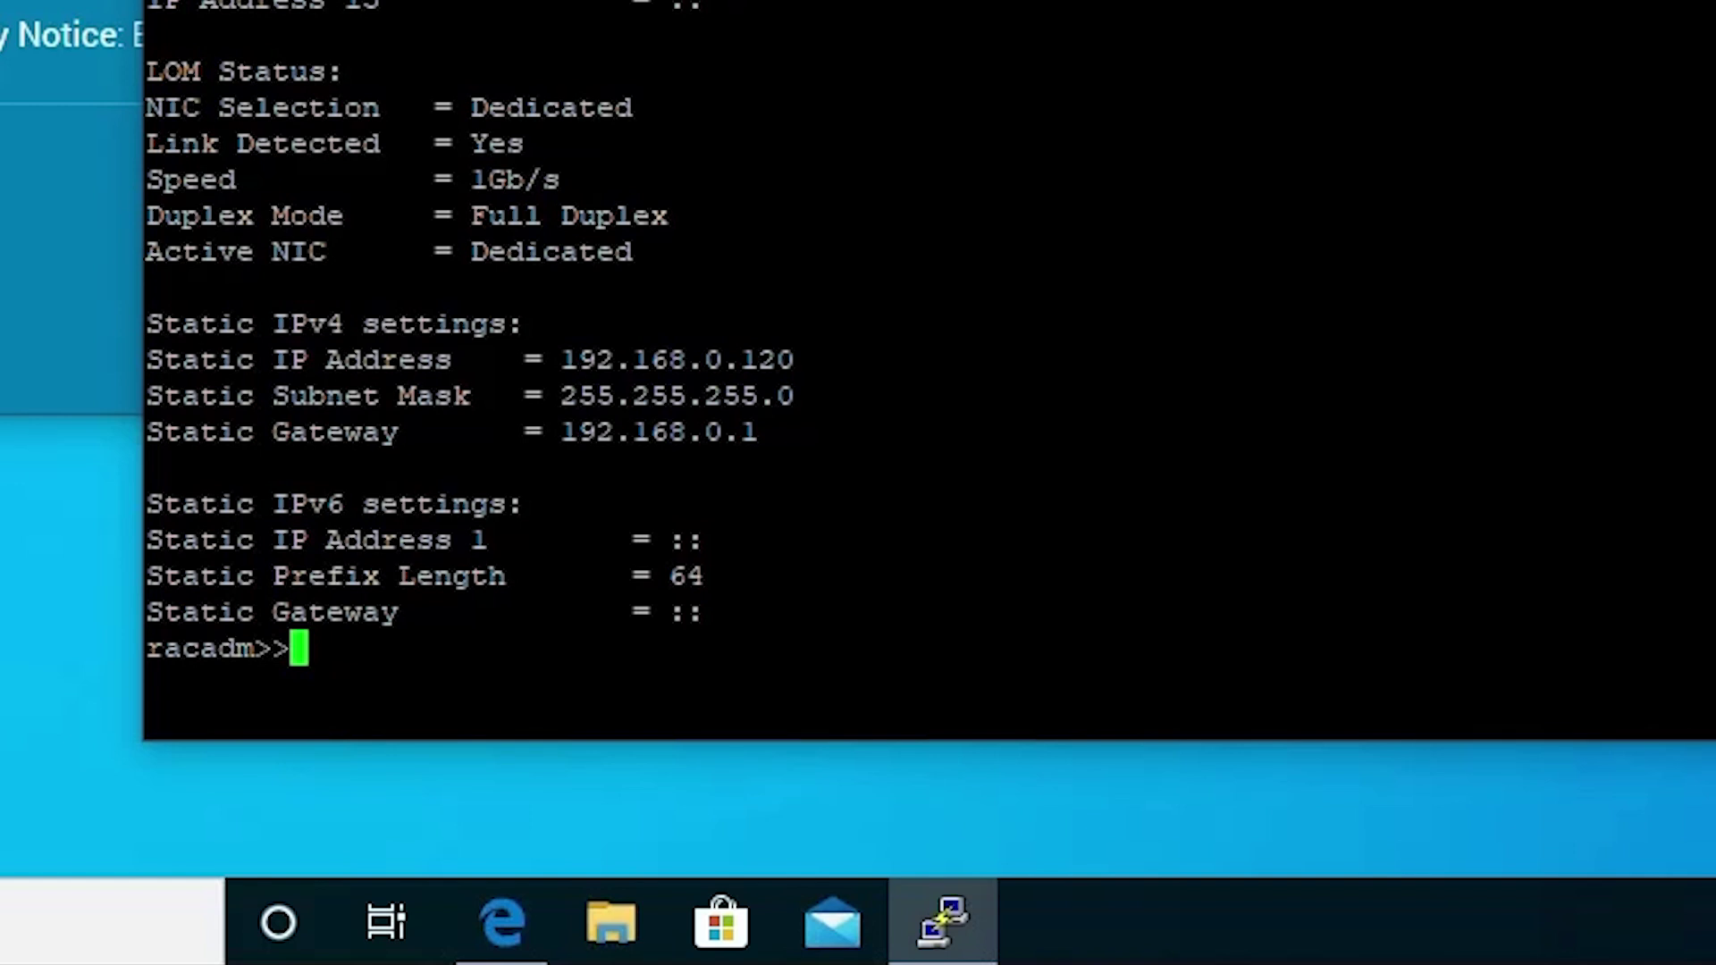
pyautogui.tripleClick(706, 109)
pyautogui.press('Return')
pyautogui.press('Return')
pyautogui.write('g')
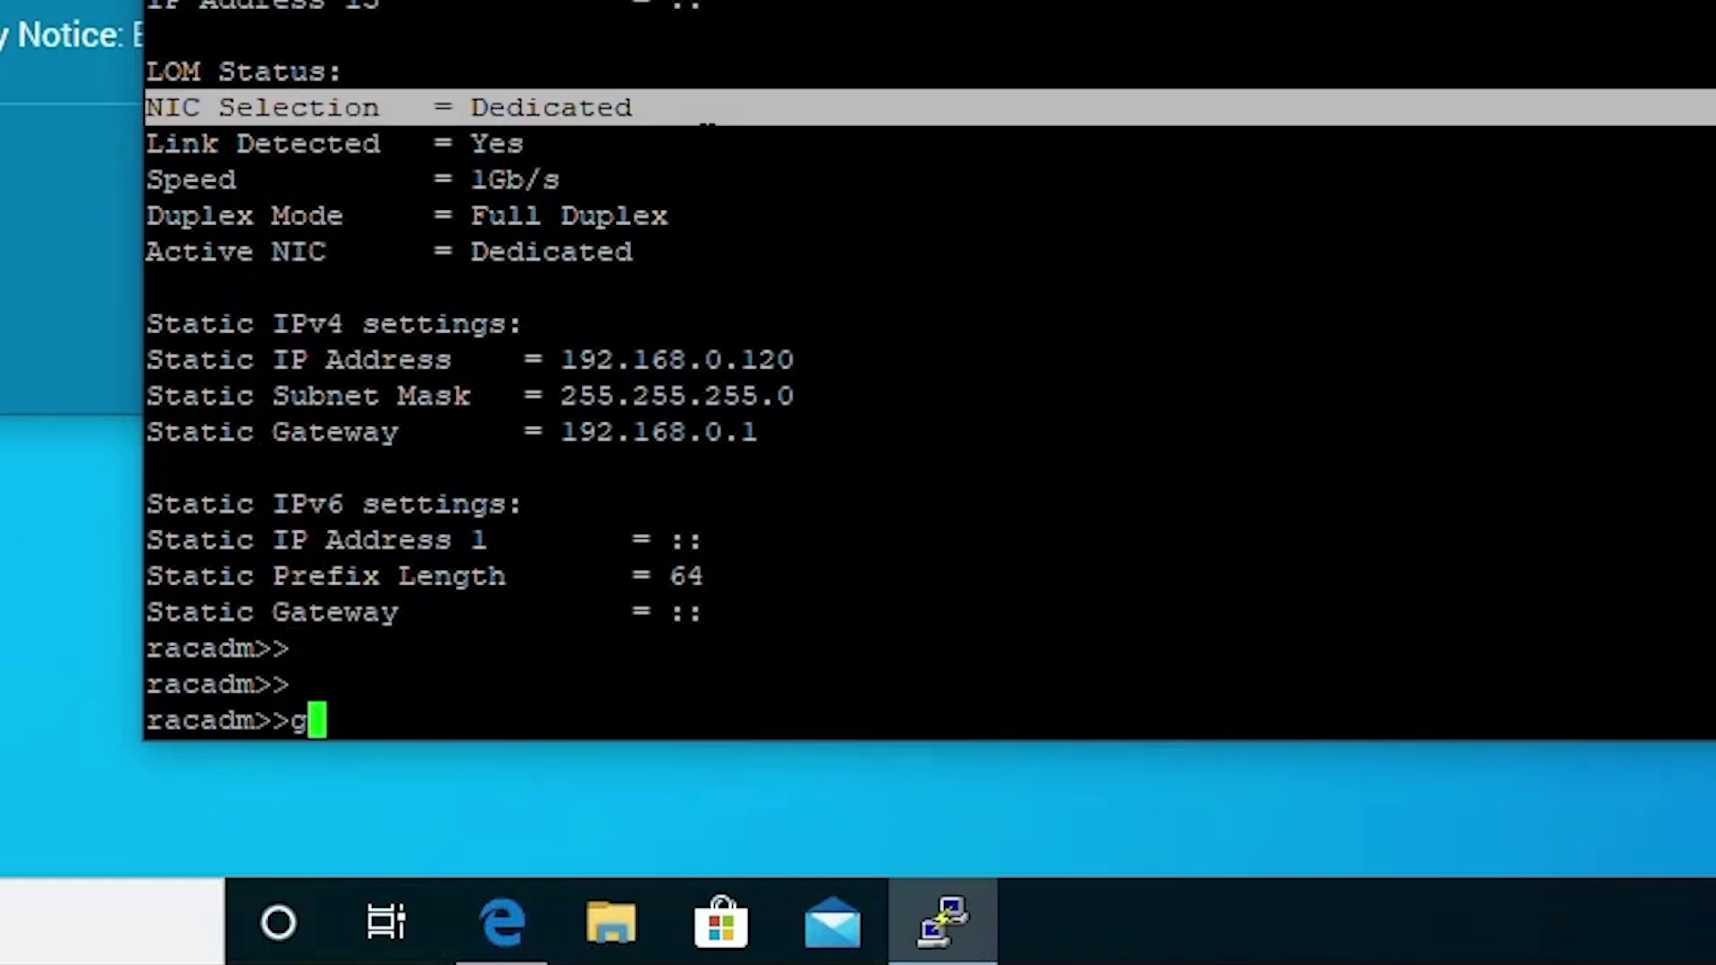
pyautogui.write('et idrac')
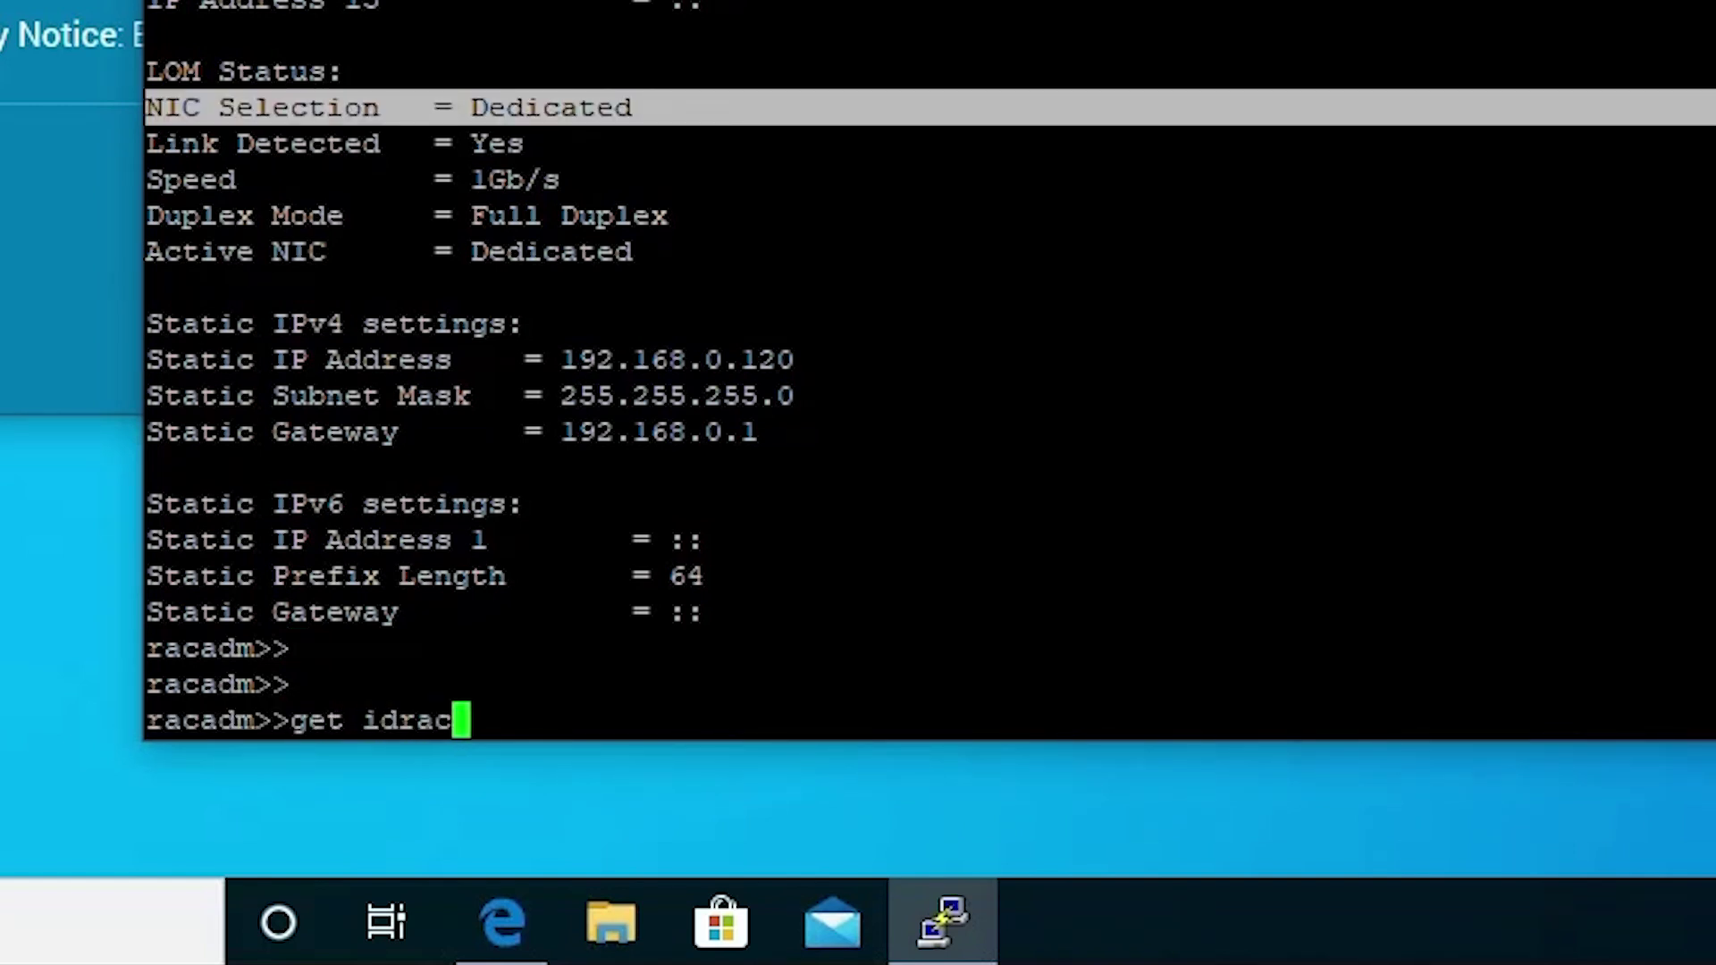
pyautogui.write('.nic.vl')
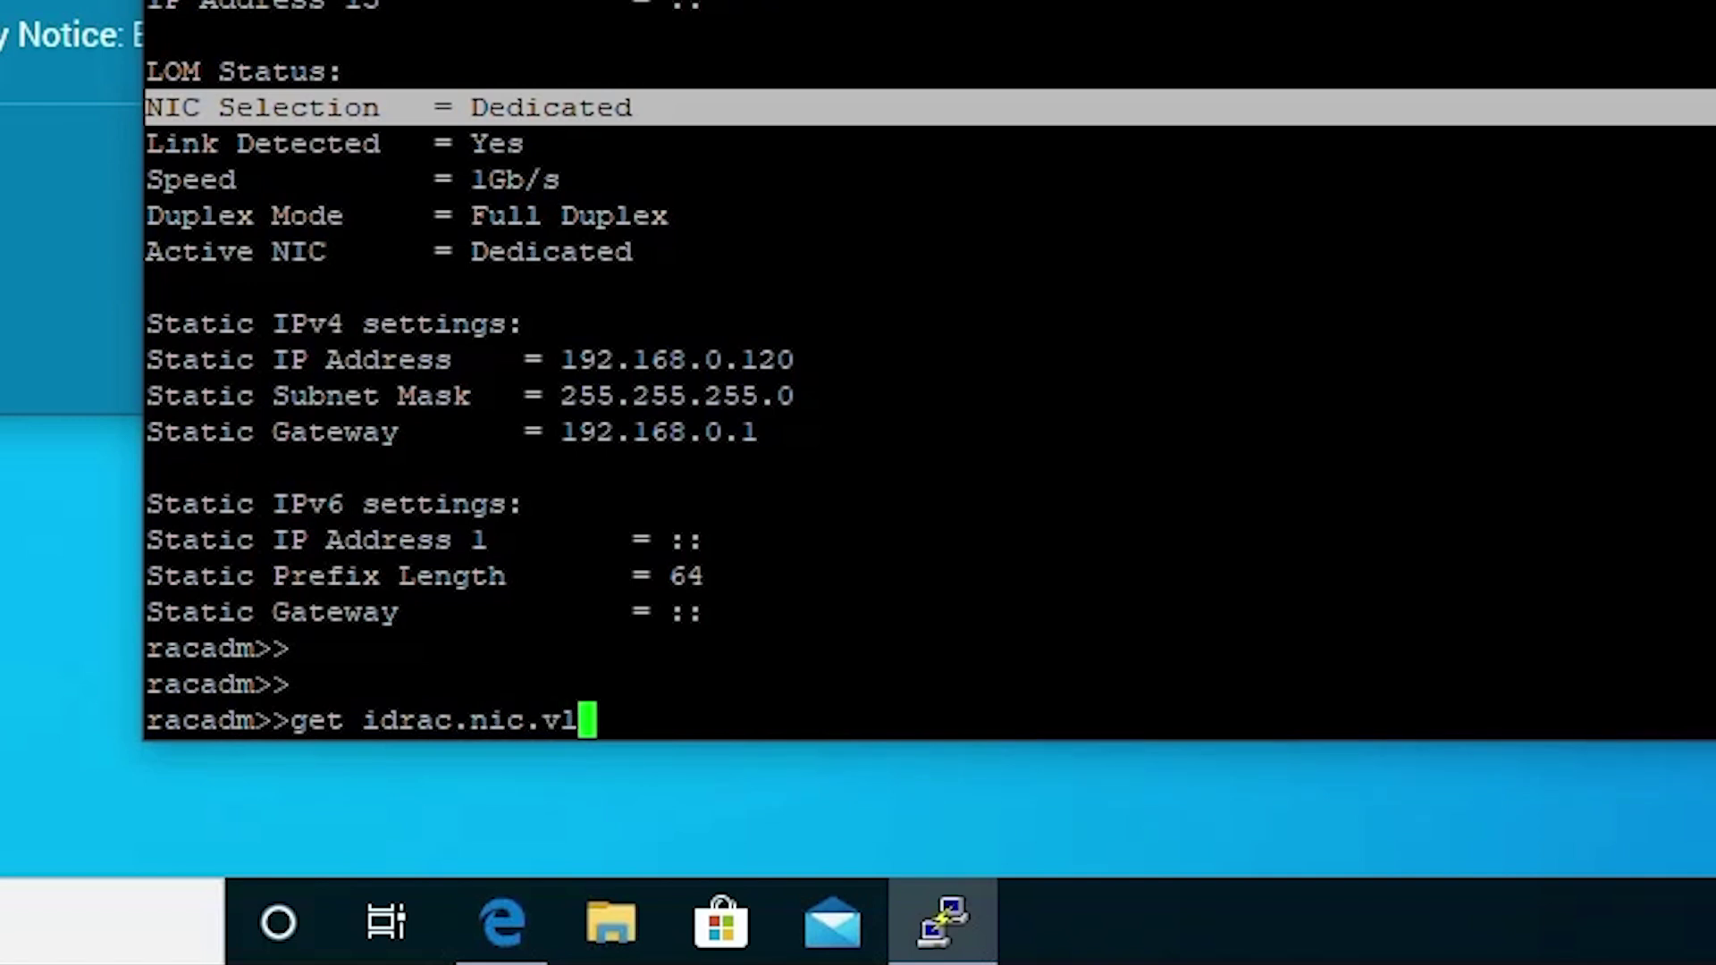
pyautogui.write('anenable')
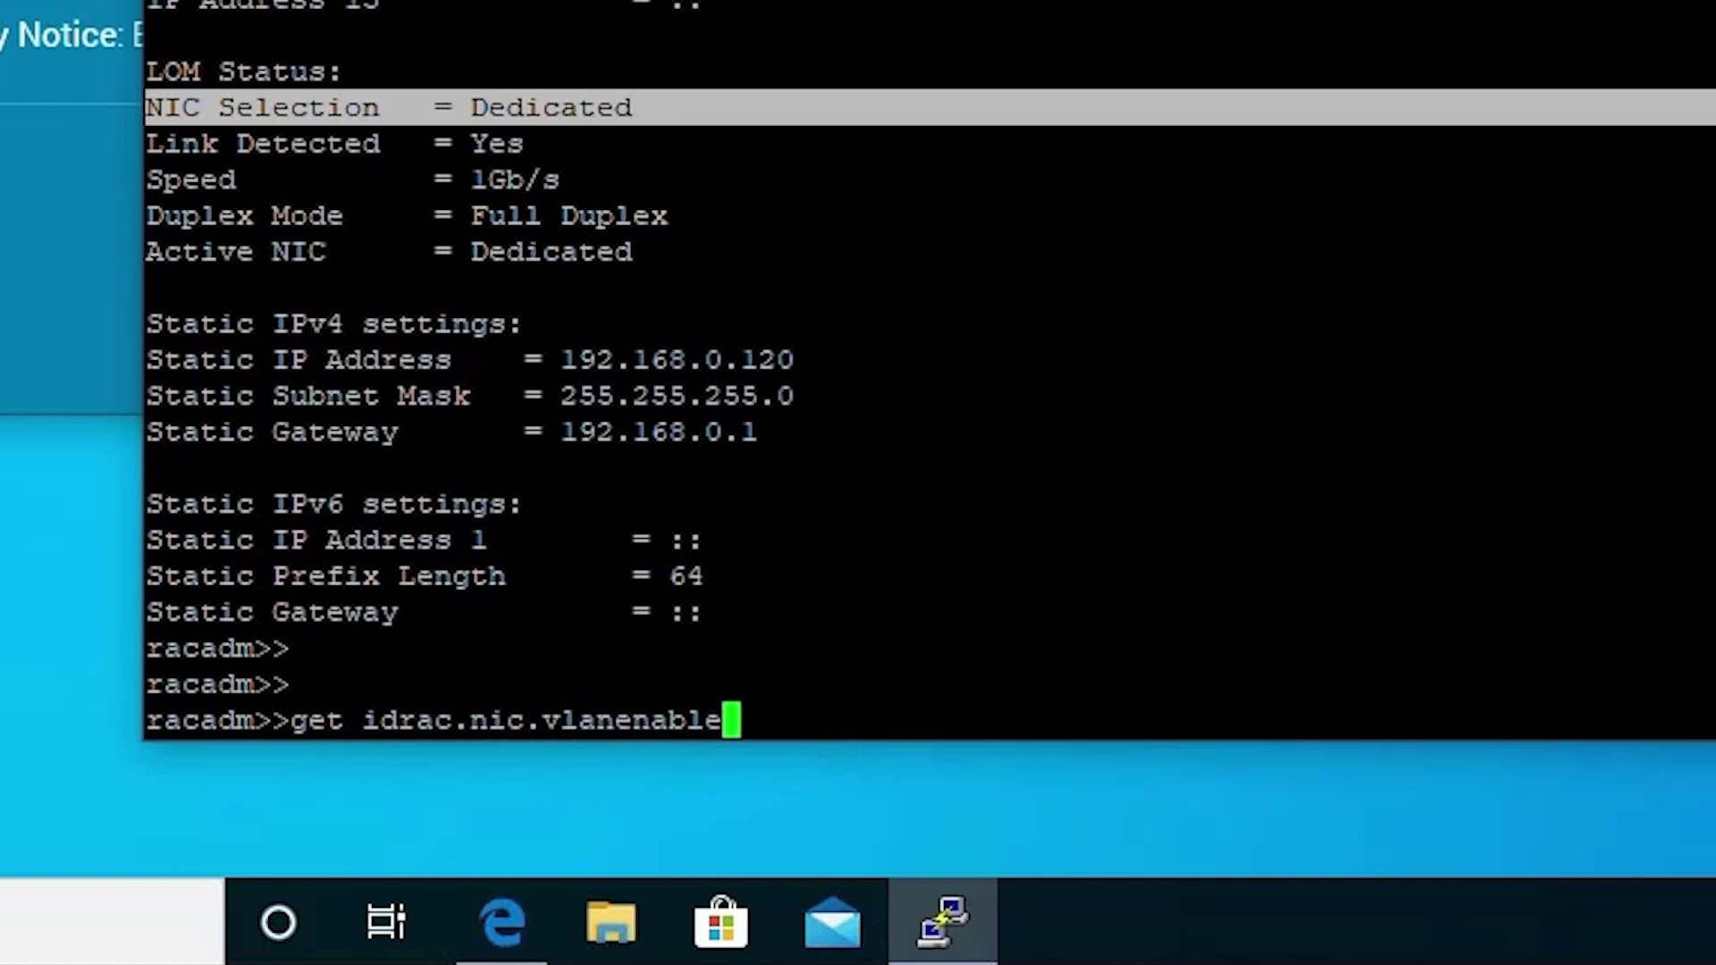
pyautogui.press('Return')
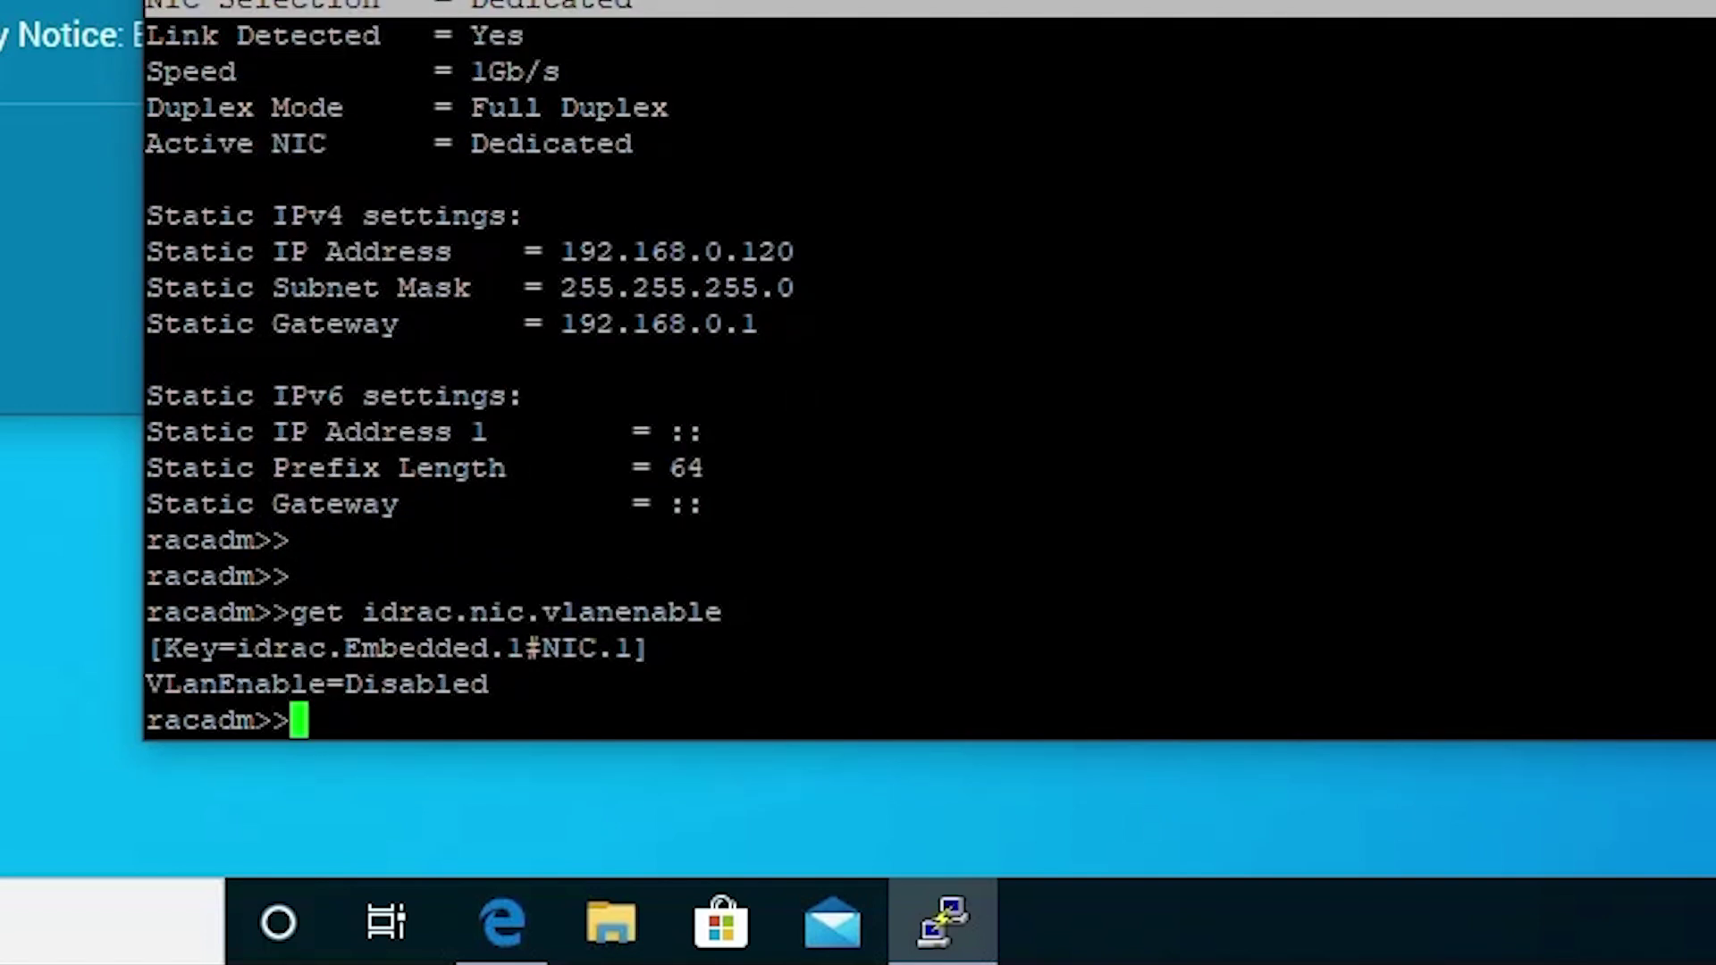
pyautogui.moveTo(156, 684); pyautogui.dragTo(575, 696)
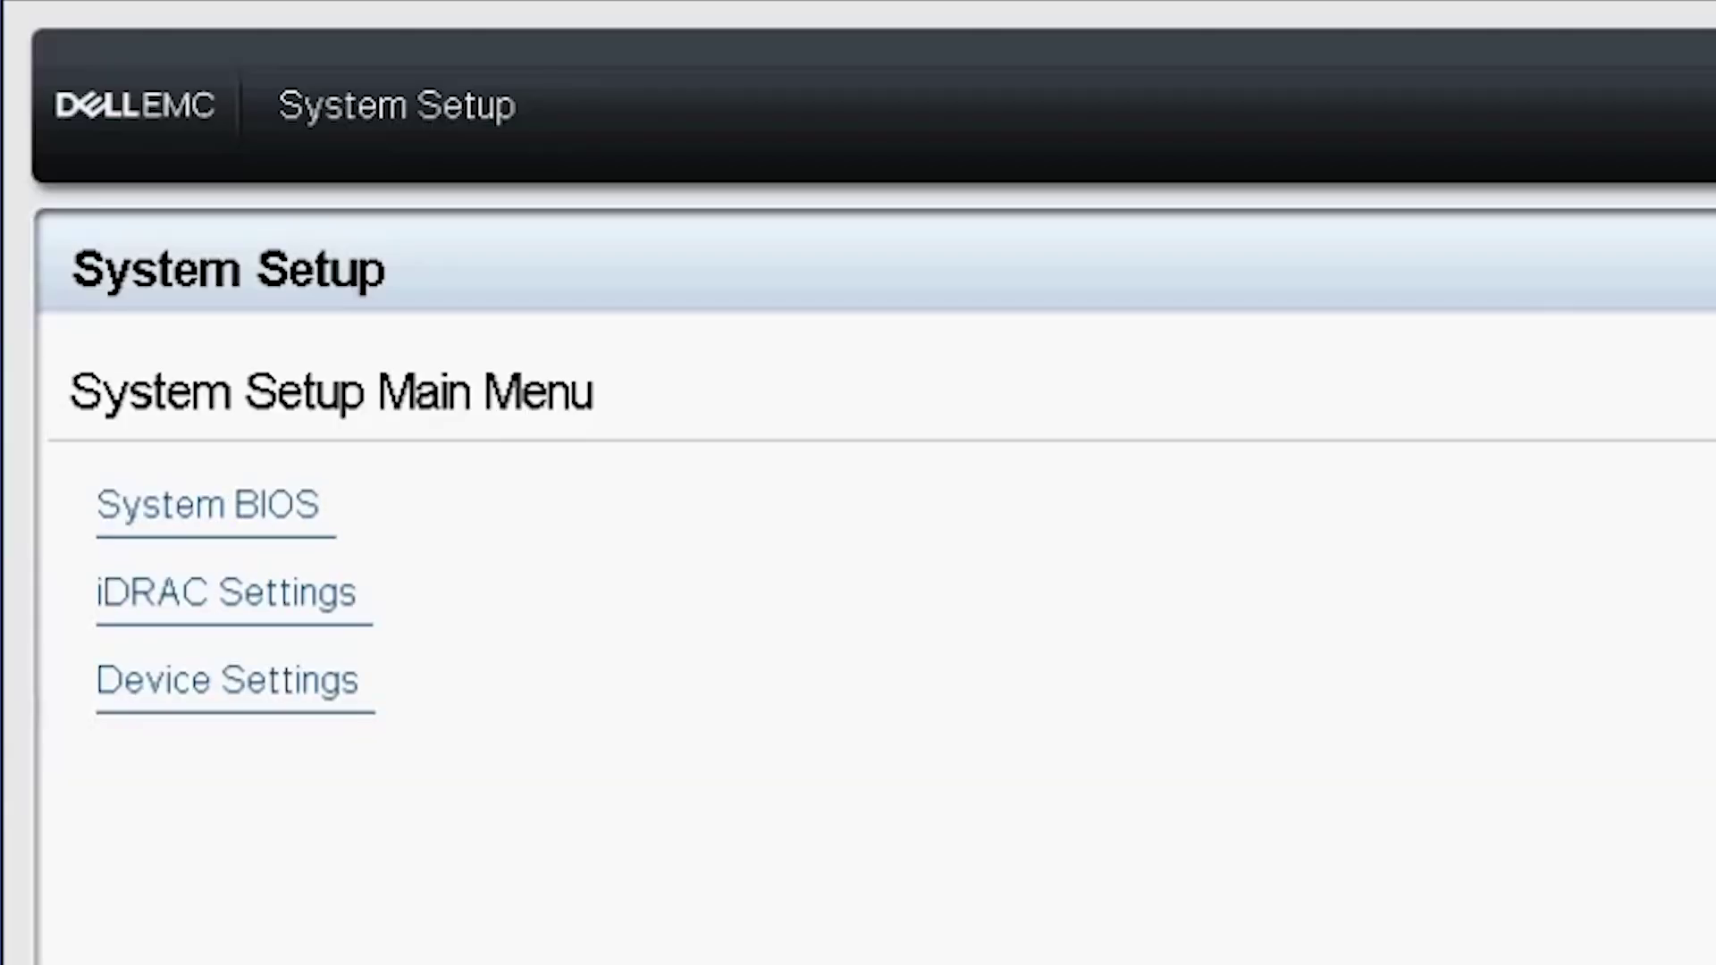
# Open the Network page of iDRAC Settings in System Setup and review the NIC, common, IPv4, IPv6 and IPMI settings
pyautogui.click(572, 630)
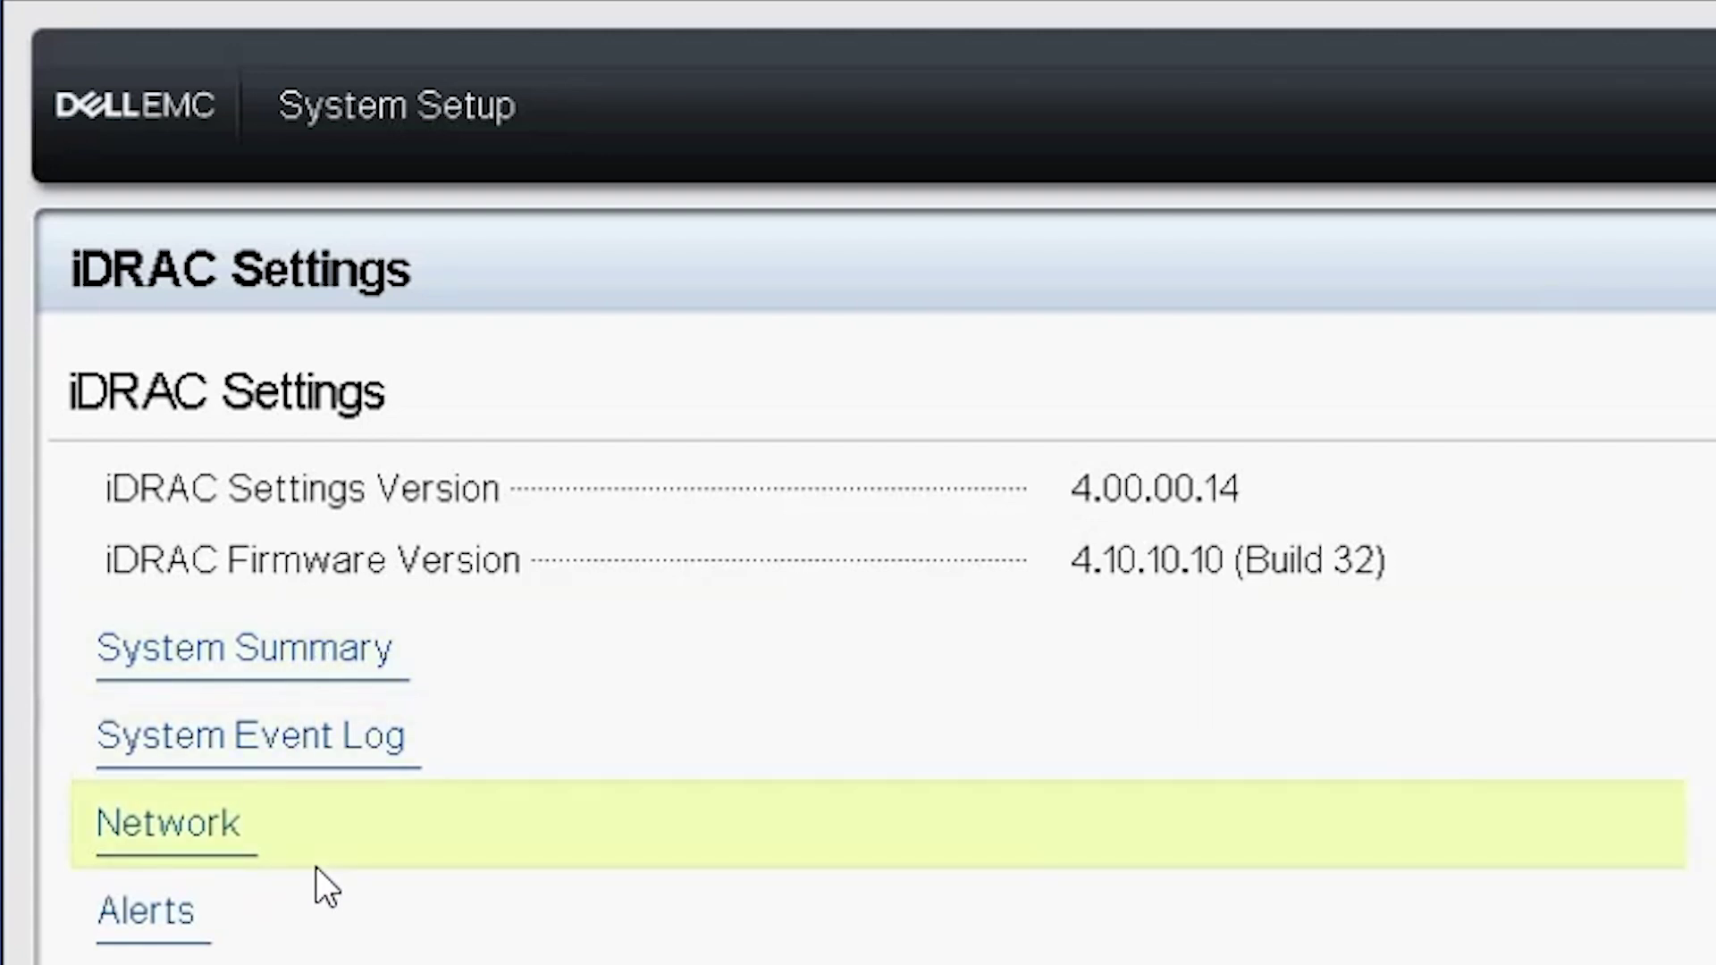
pyautogui.click(176, 835)
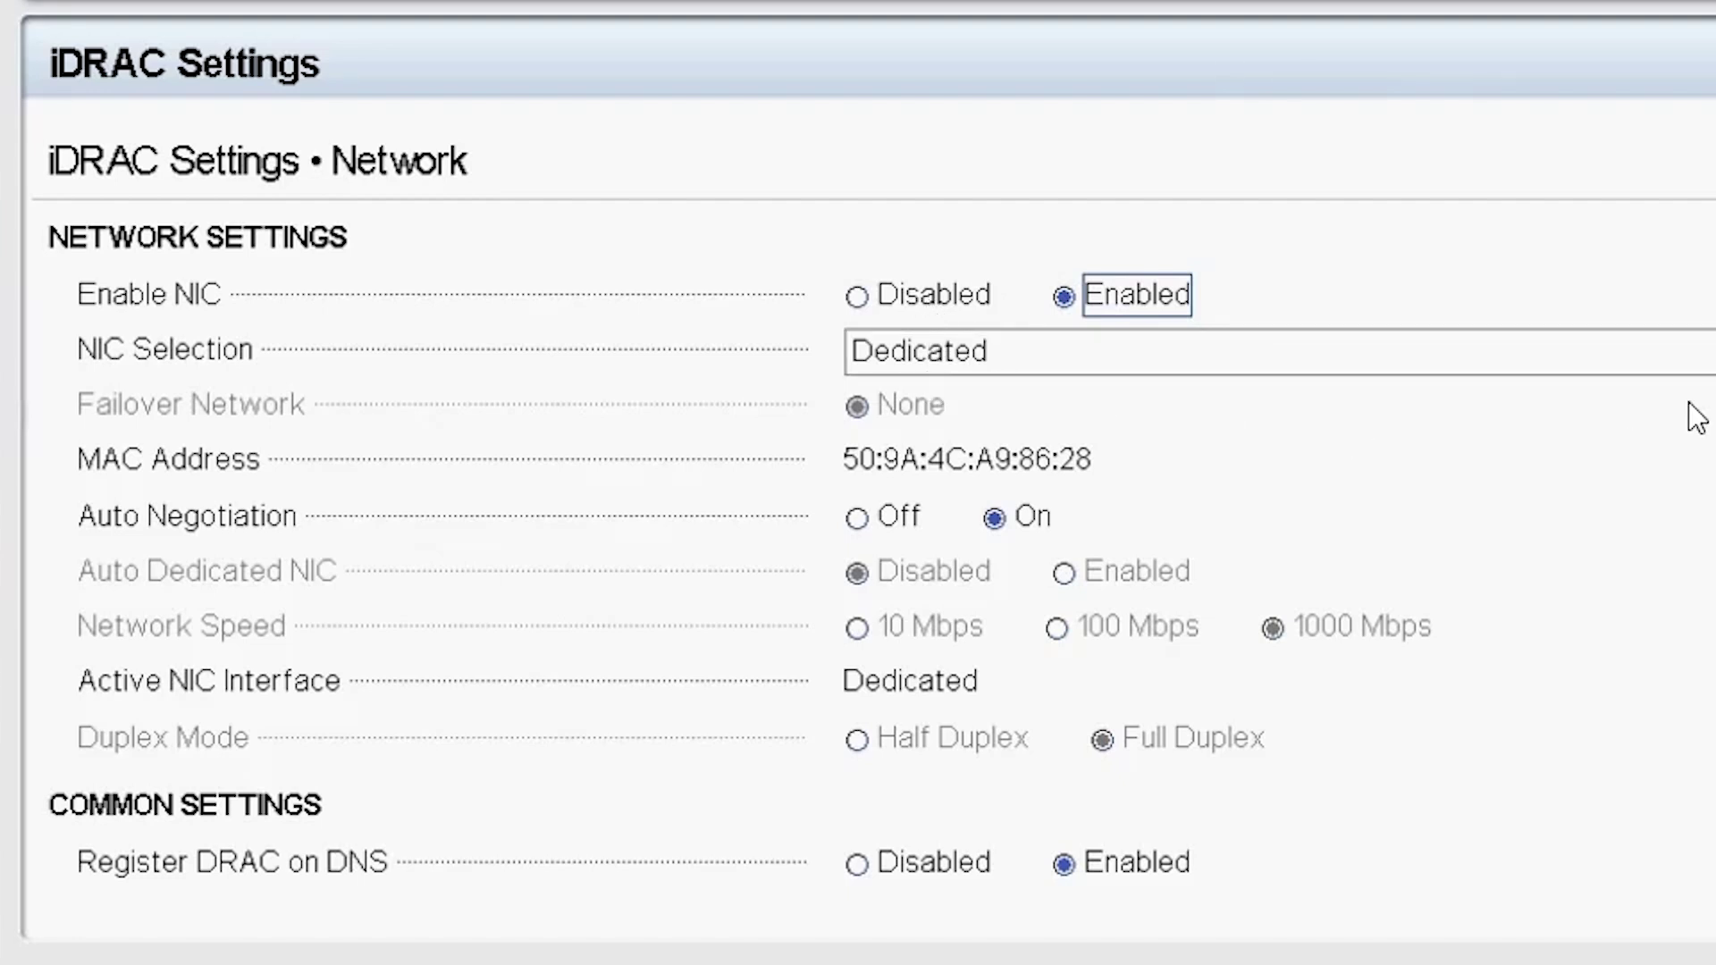
pyautogui.scroll(-3, 857, 572)
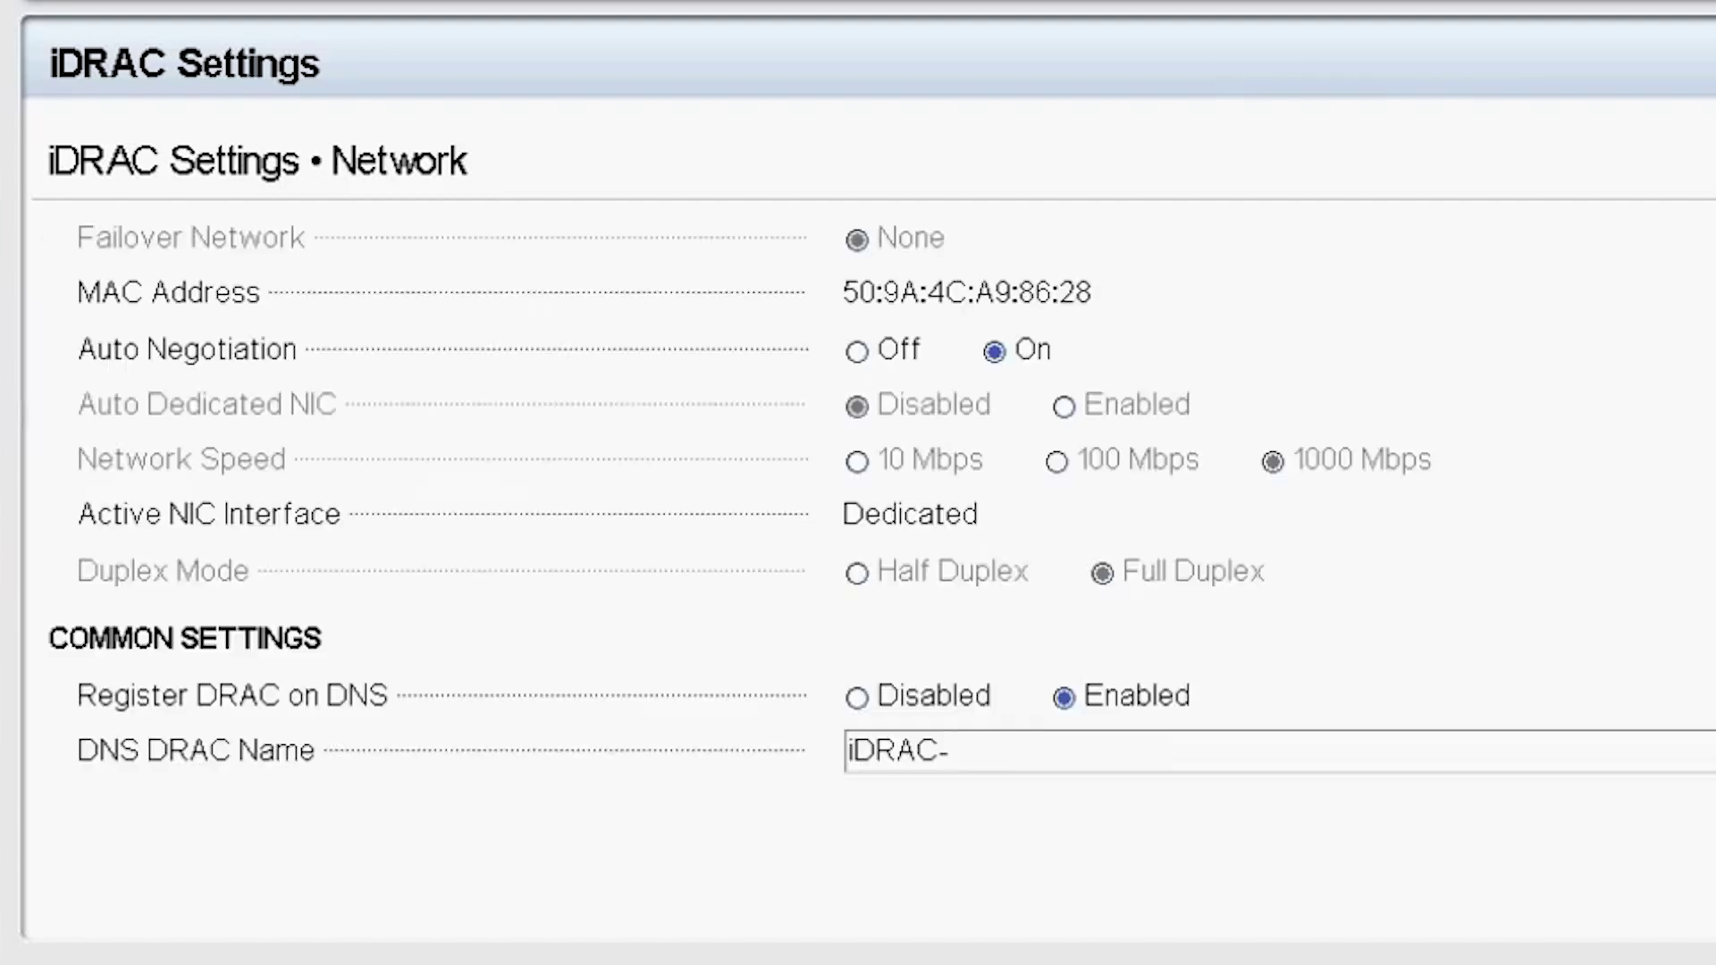
pyautogui.scroll(-3, 858, 572)
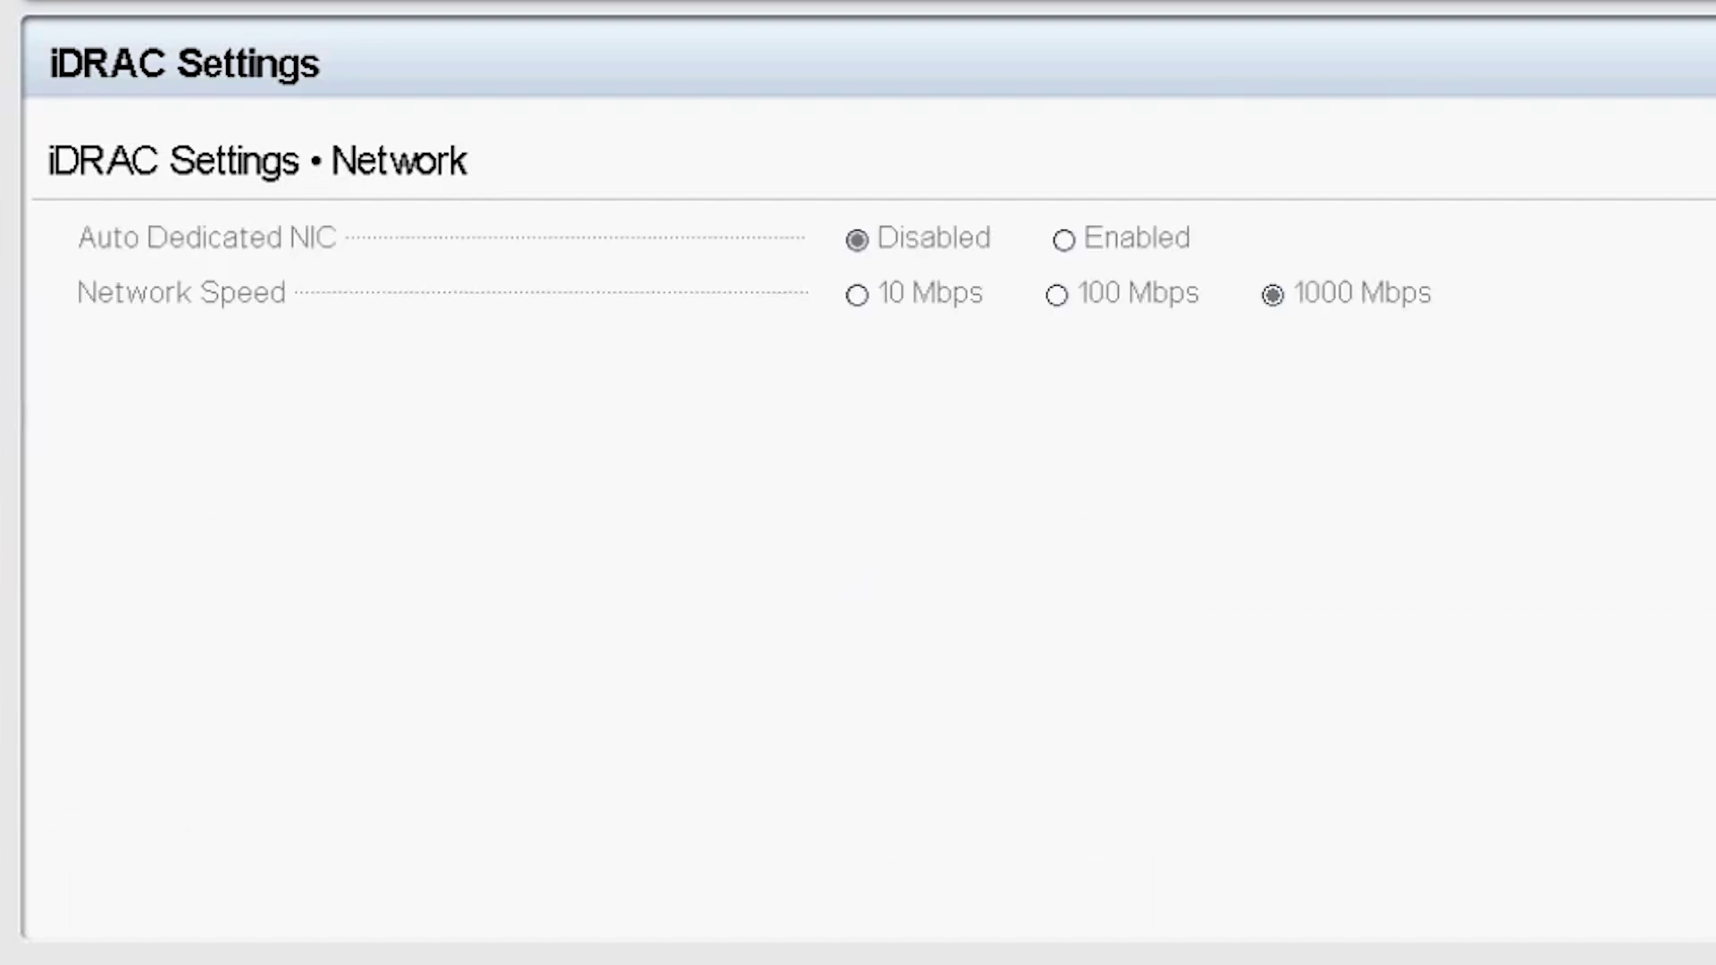
pyautogui.scroll(-3, 1052, 547)
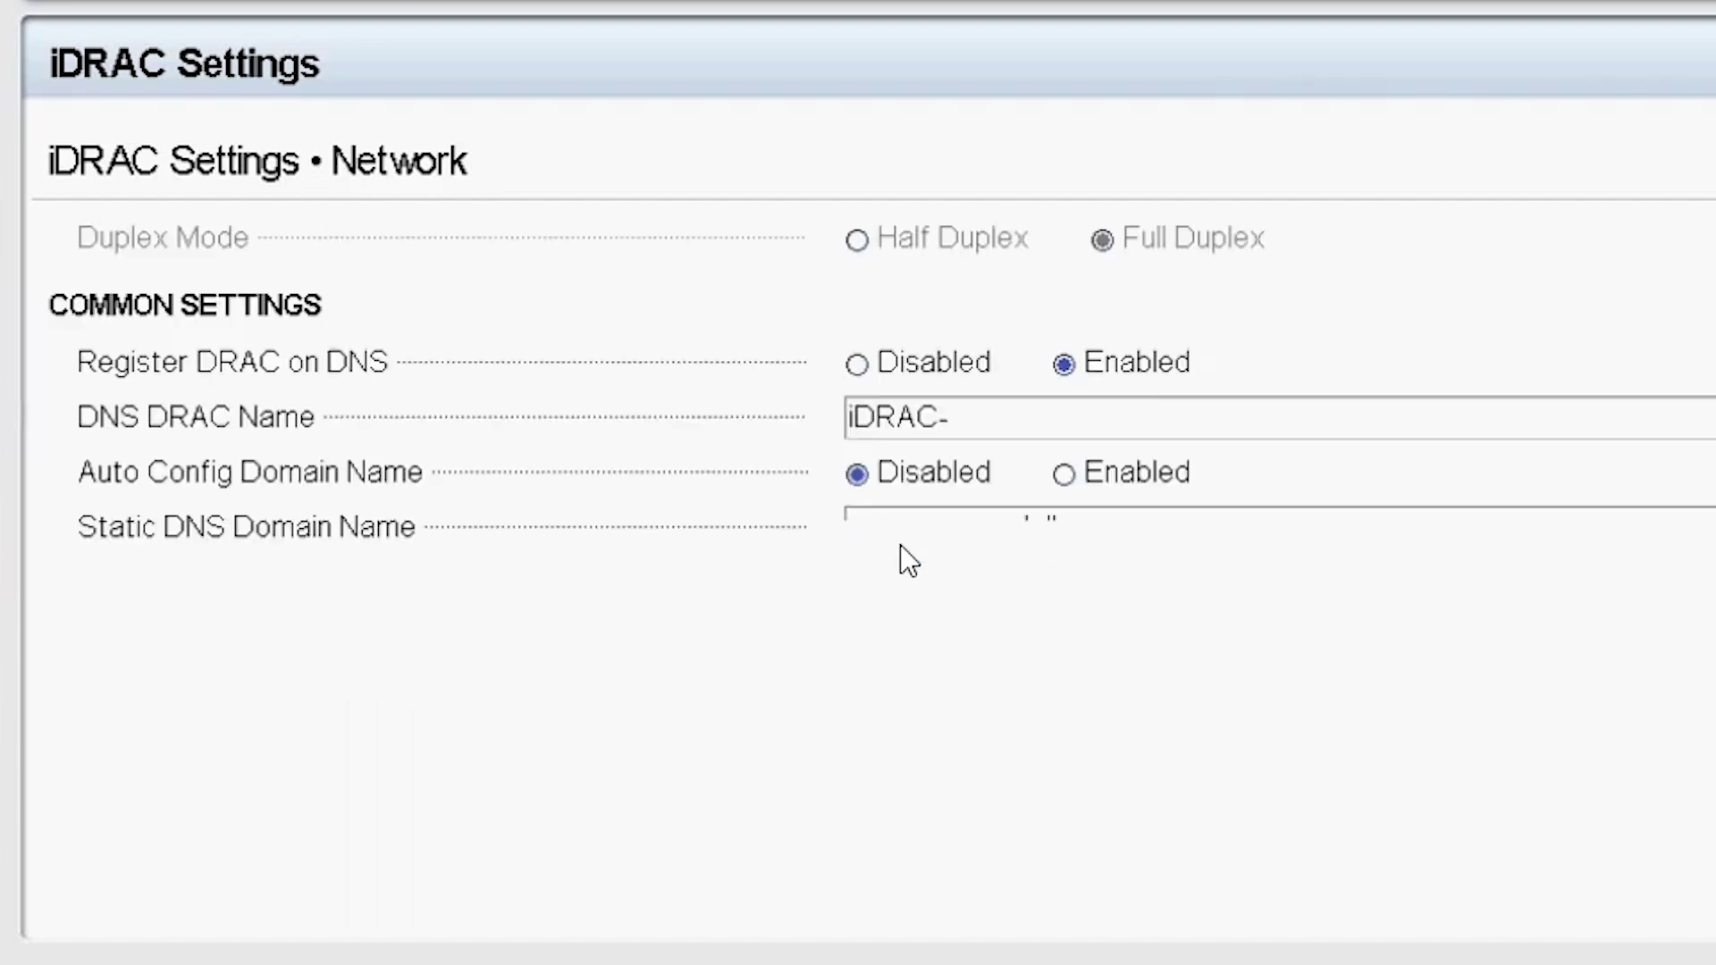
pyautogui.scroll(-1, 901, 547)
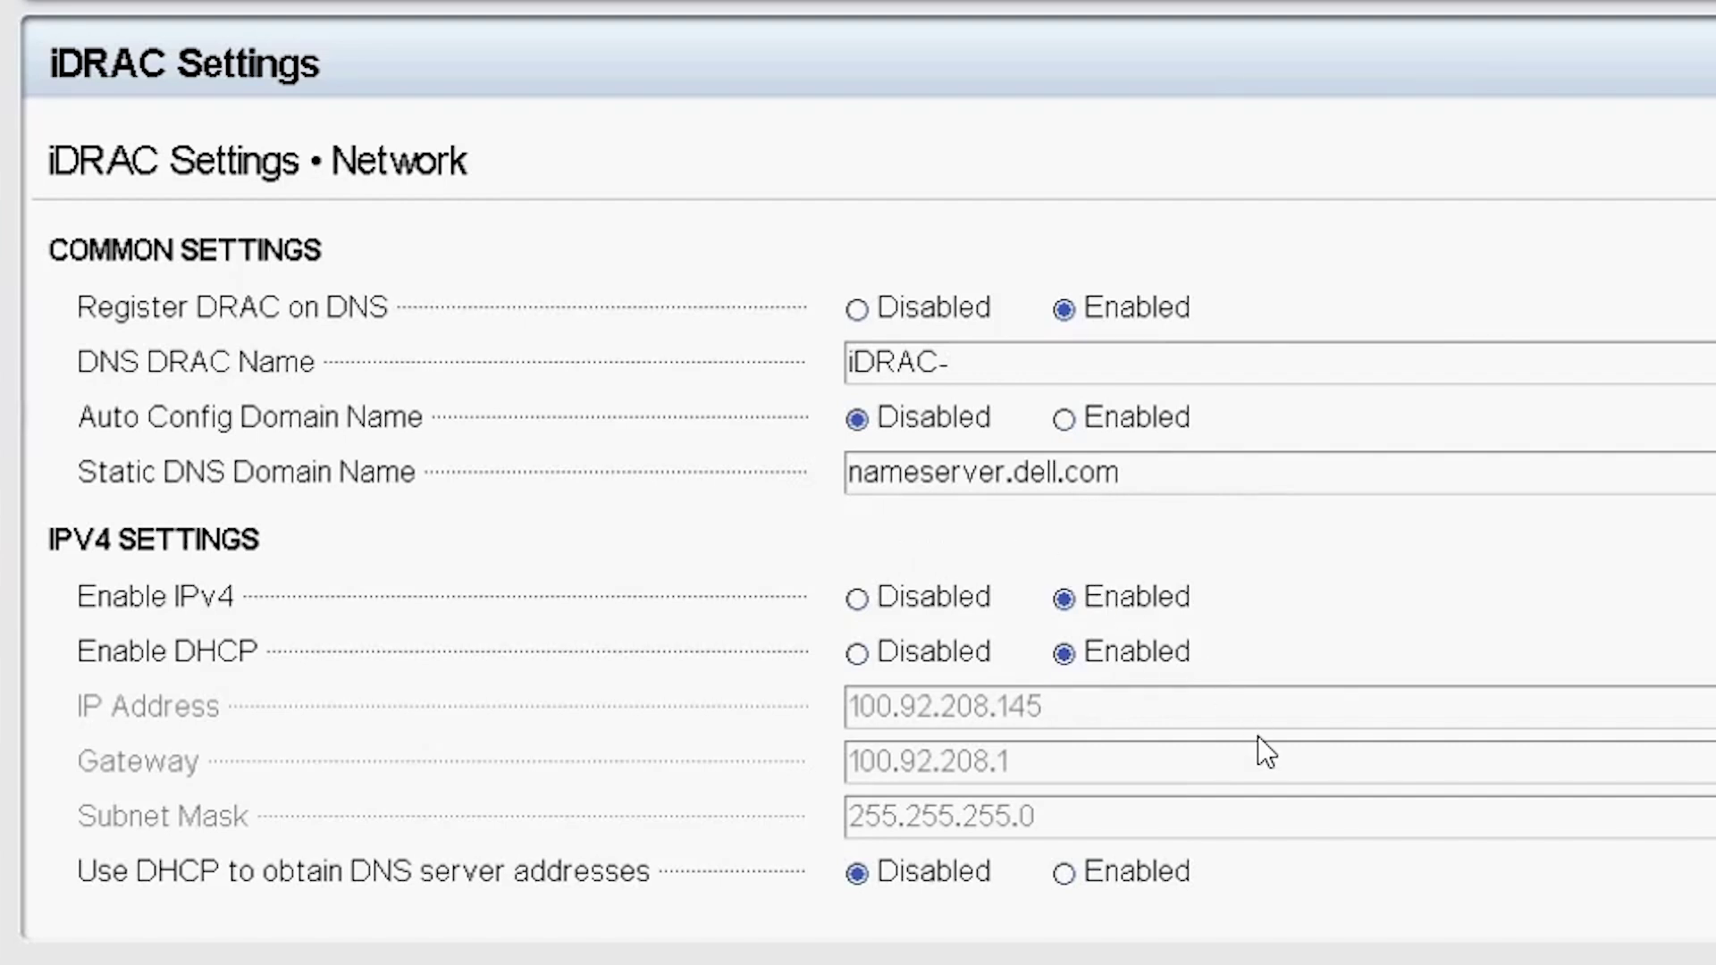
pyautogui.scroll(-5, 1262, 892)
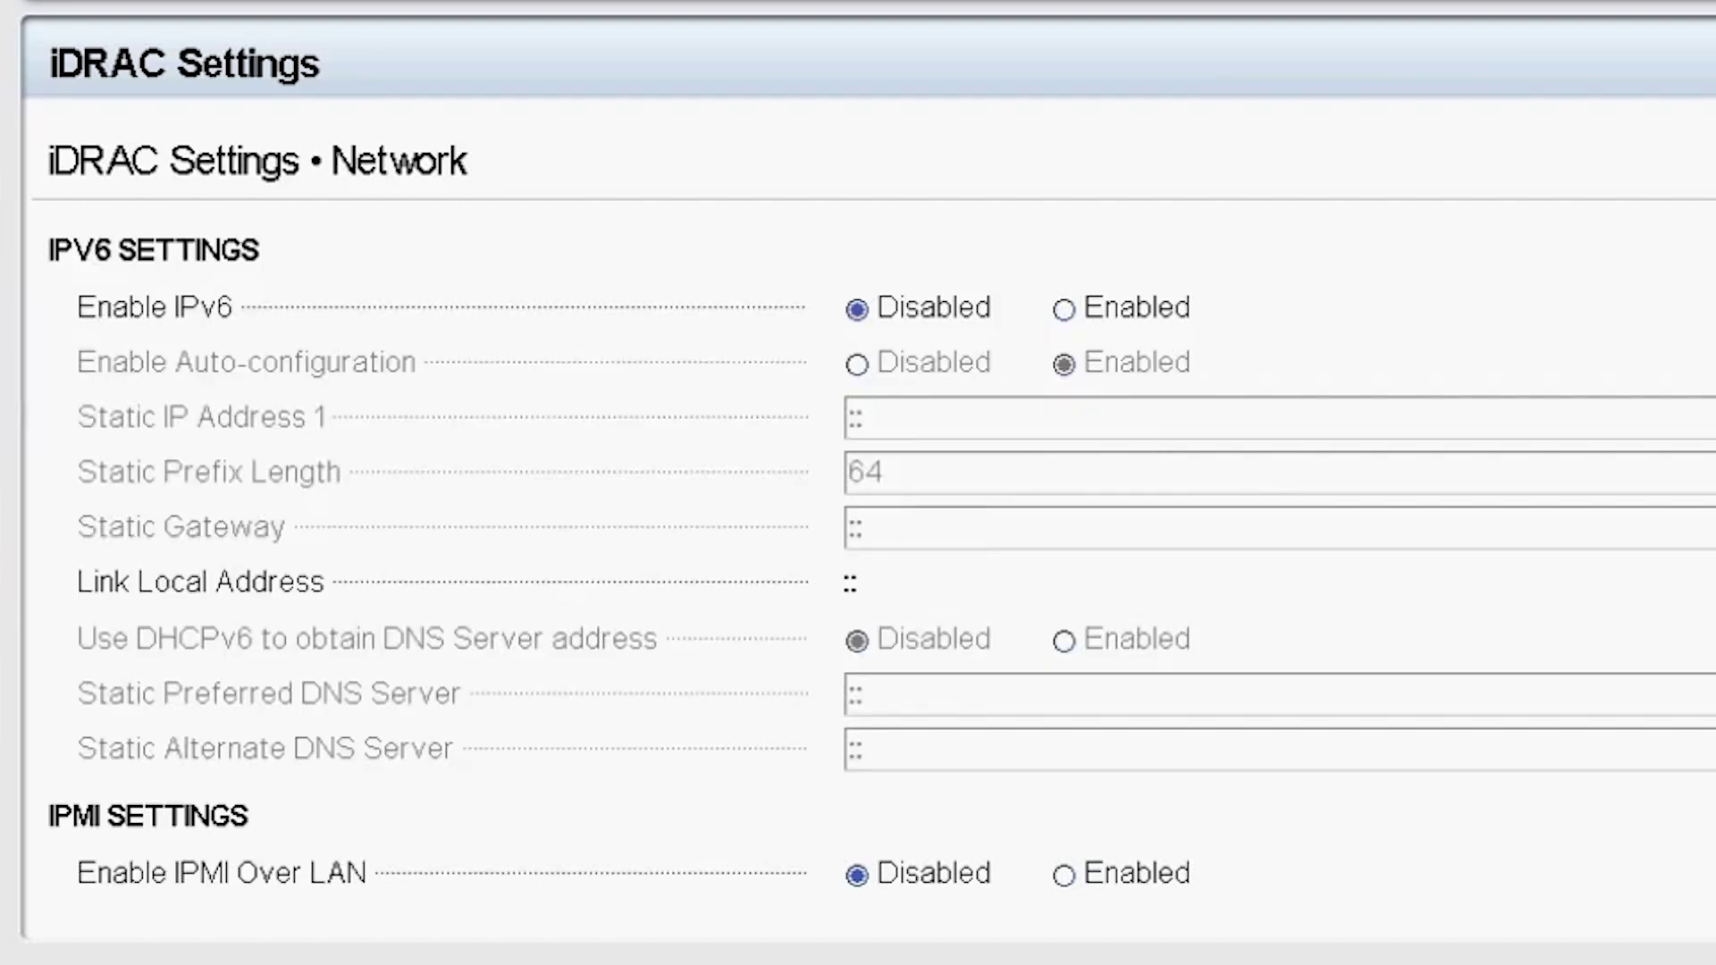
pyautogui.scroll(-7, 881, 554)
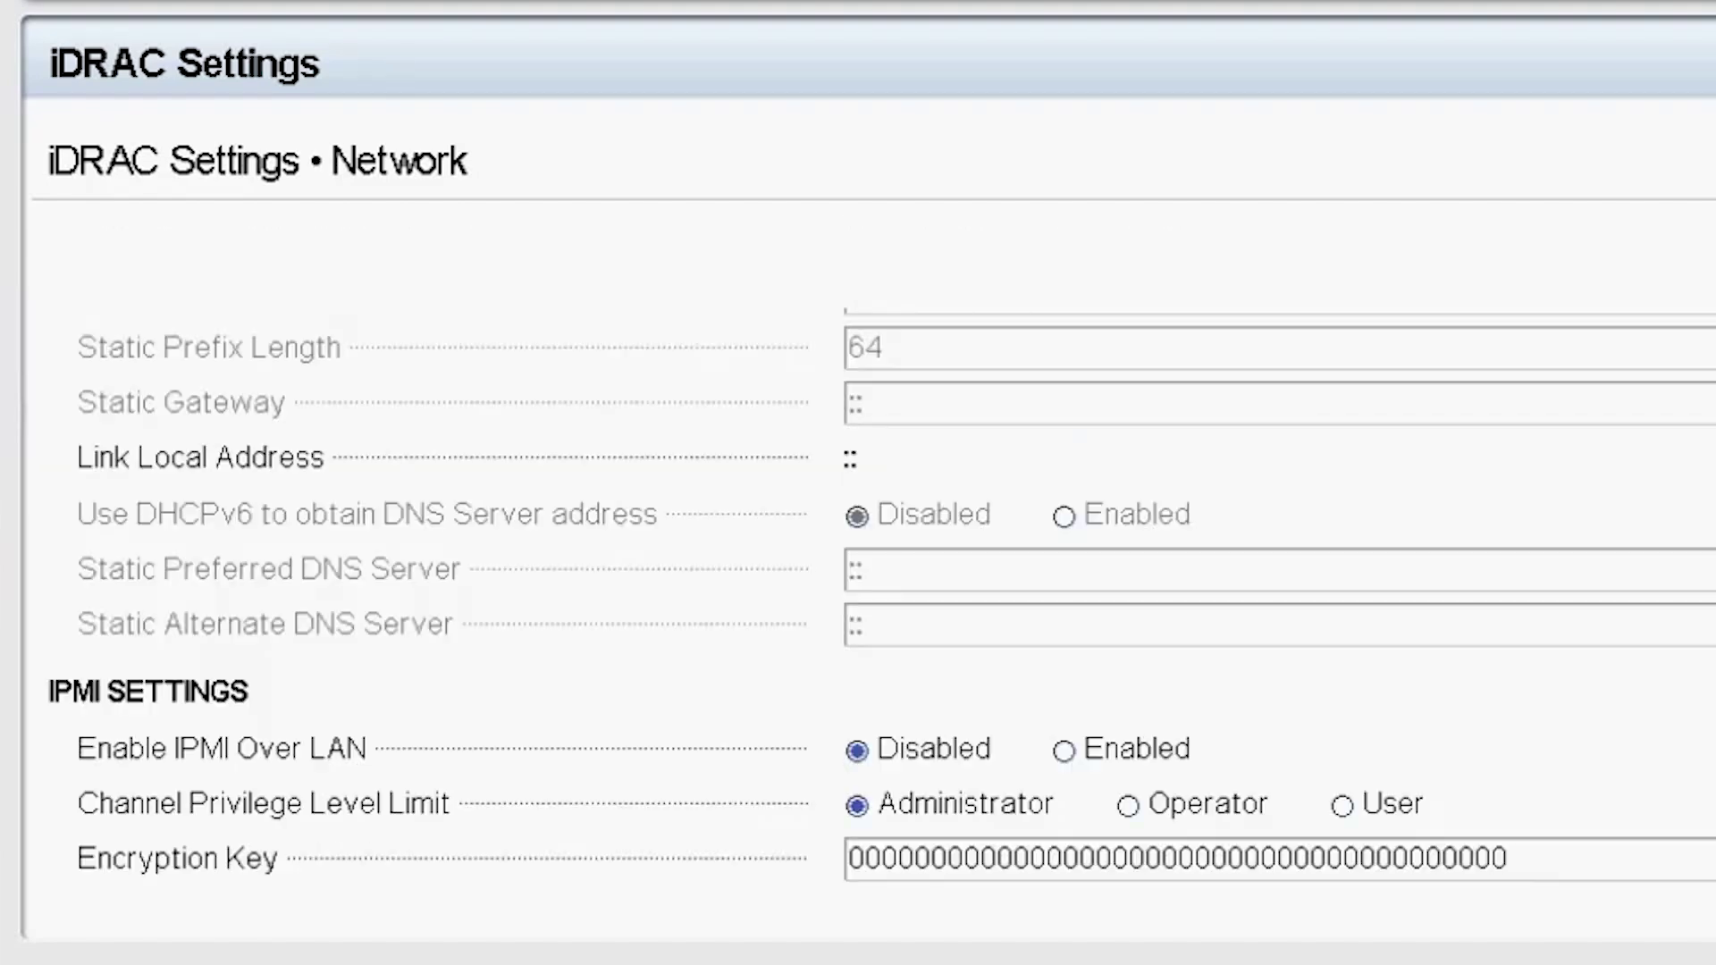
pyautogui.scroll(-2, 882, 554)
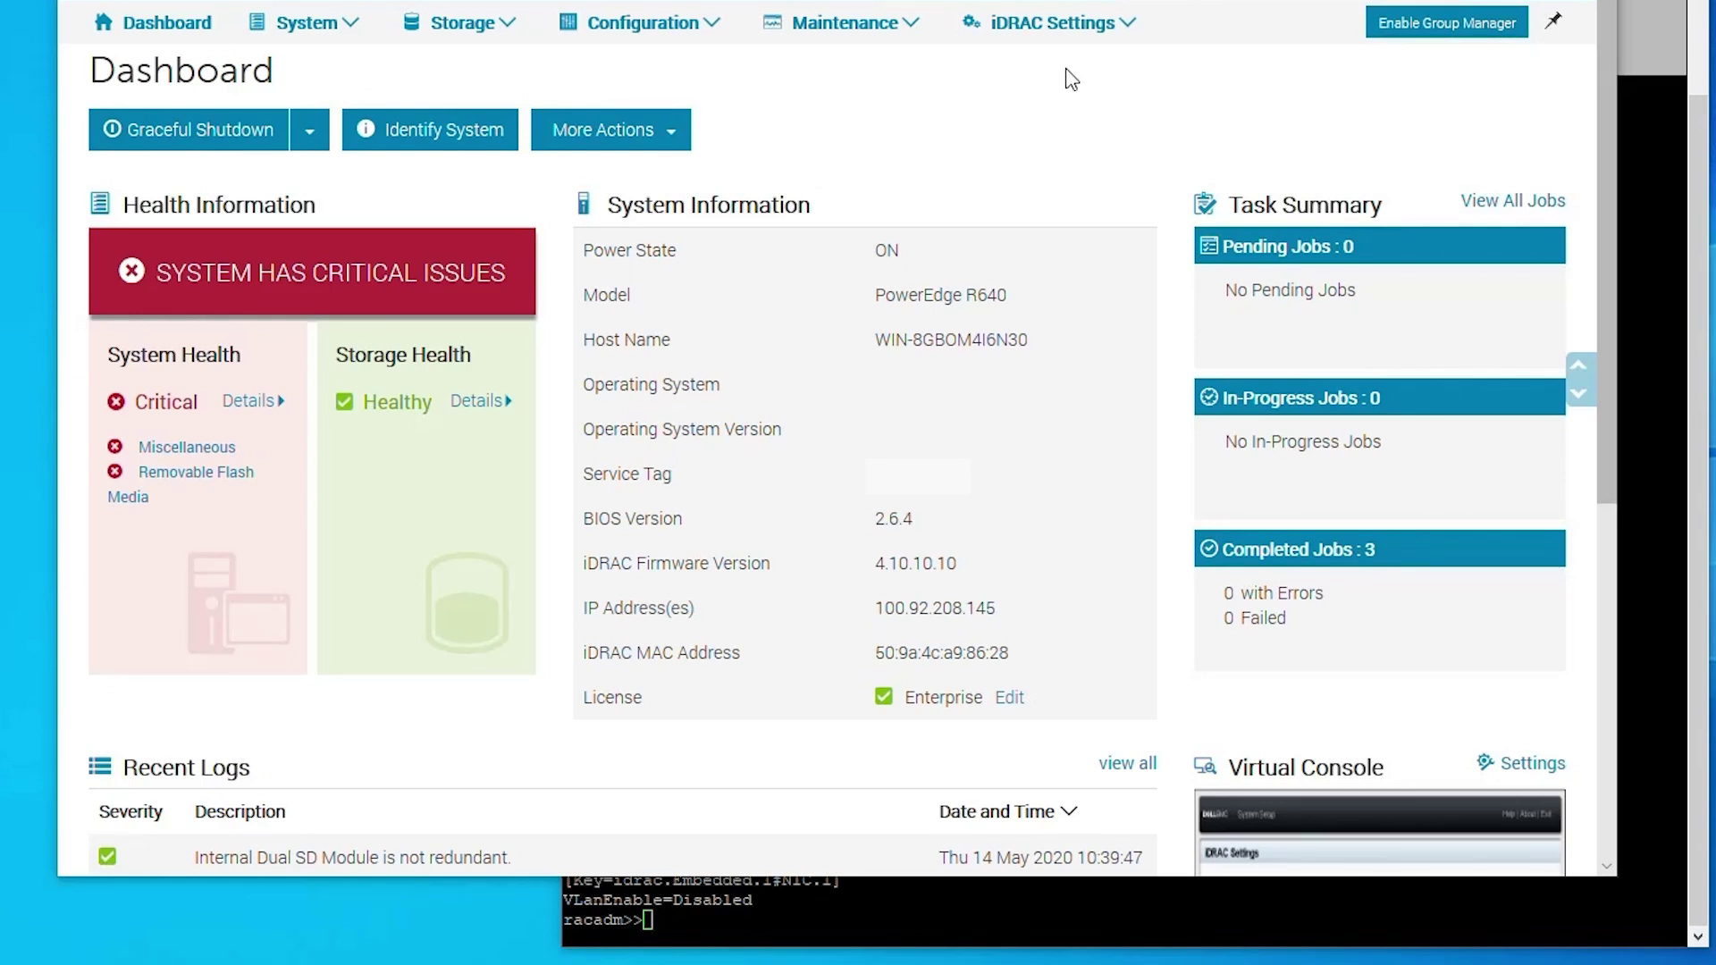
# Switch to the iDRAC web interface and start a SupportAssist collection of System Information and Storage Logs, saved locally
pyautogui.click(918, 31)
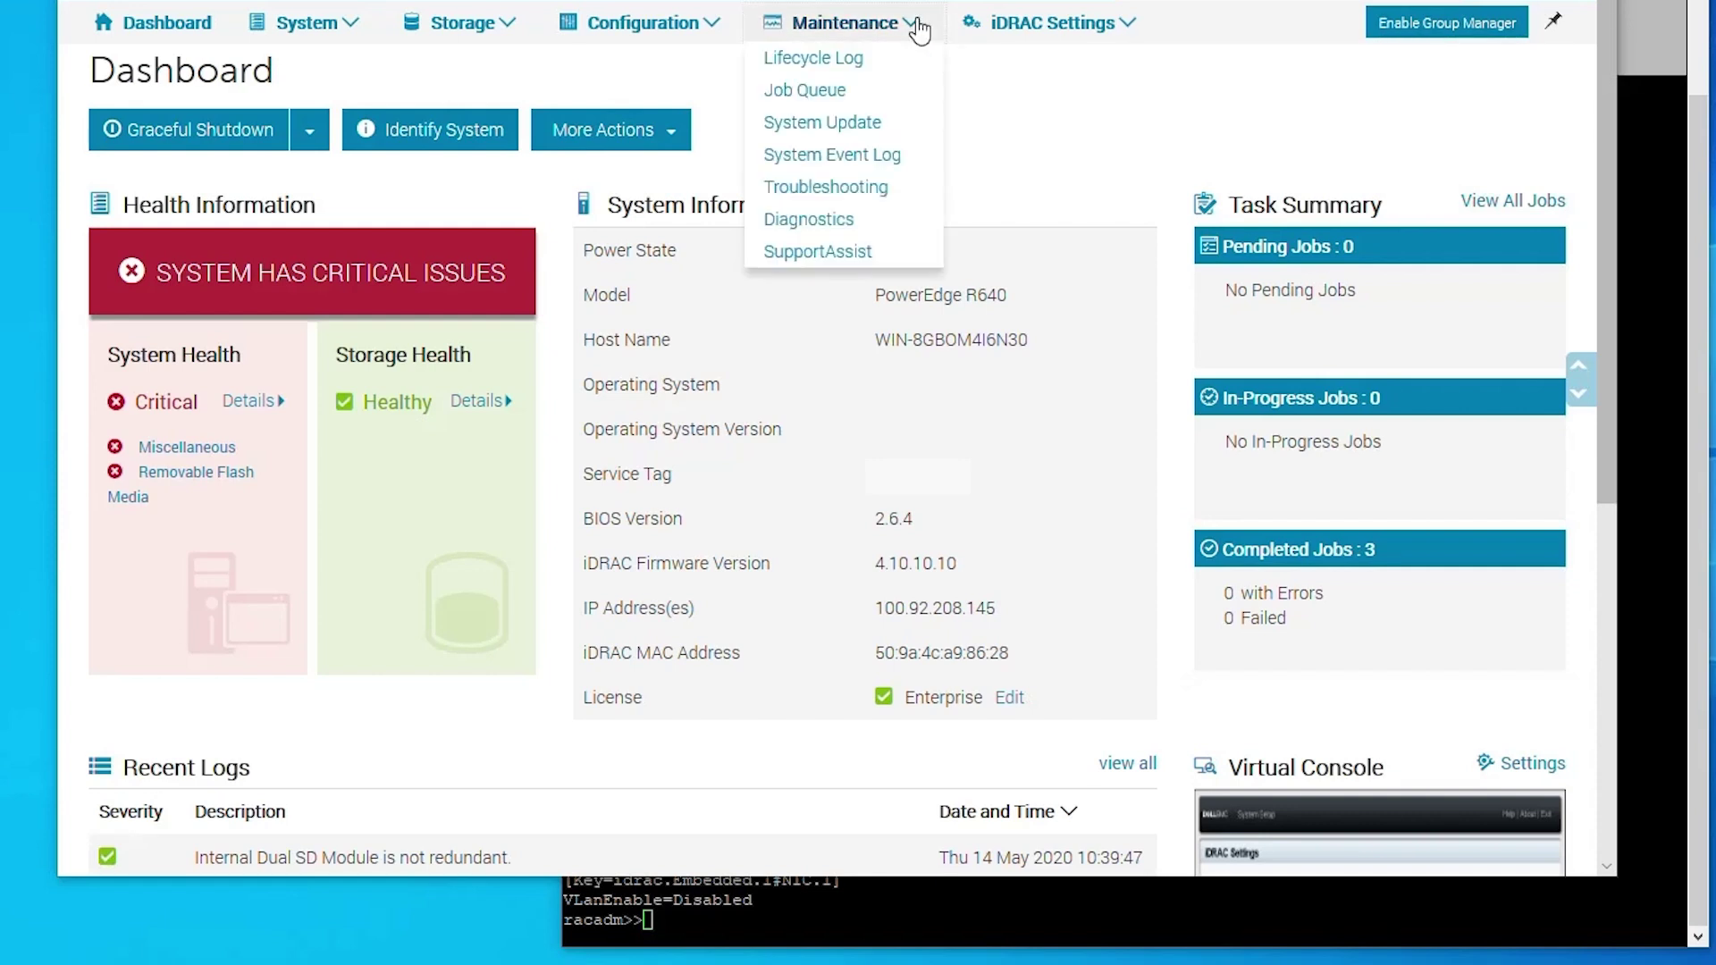
pyautogui.click(859, 253)
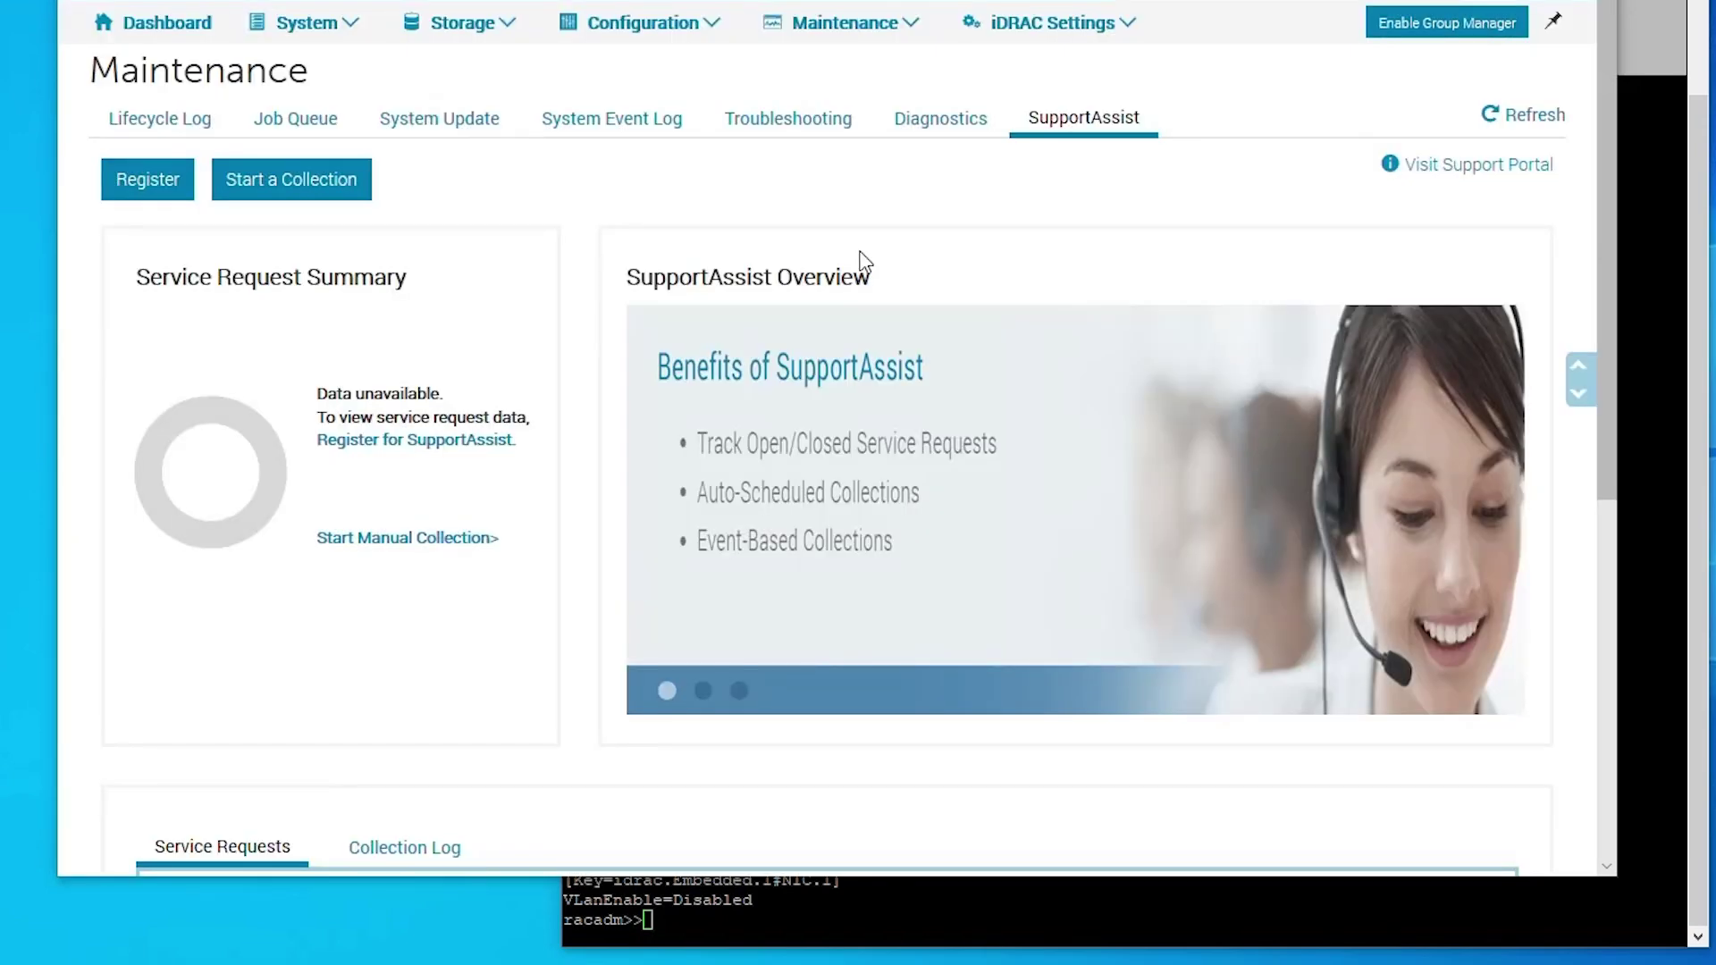
pyautogui.click(336, 201)
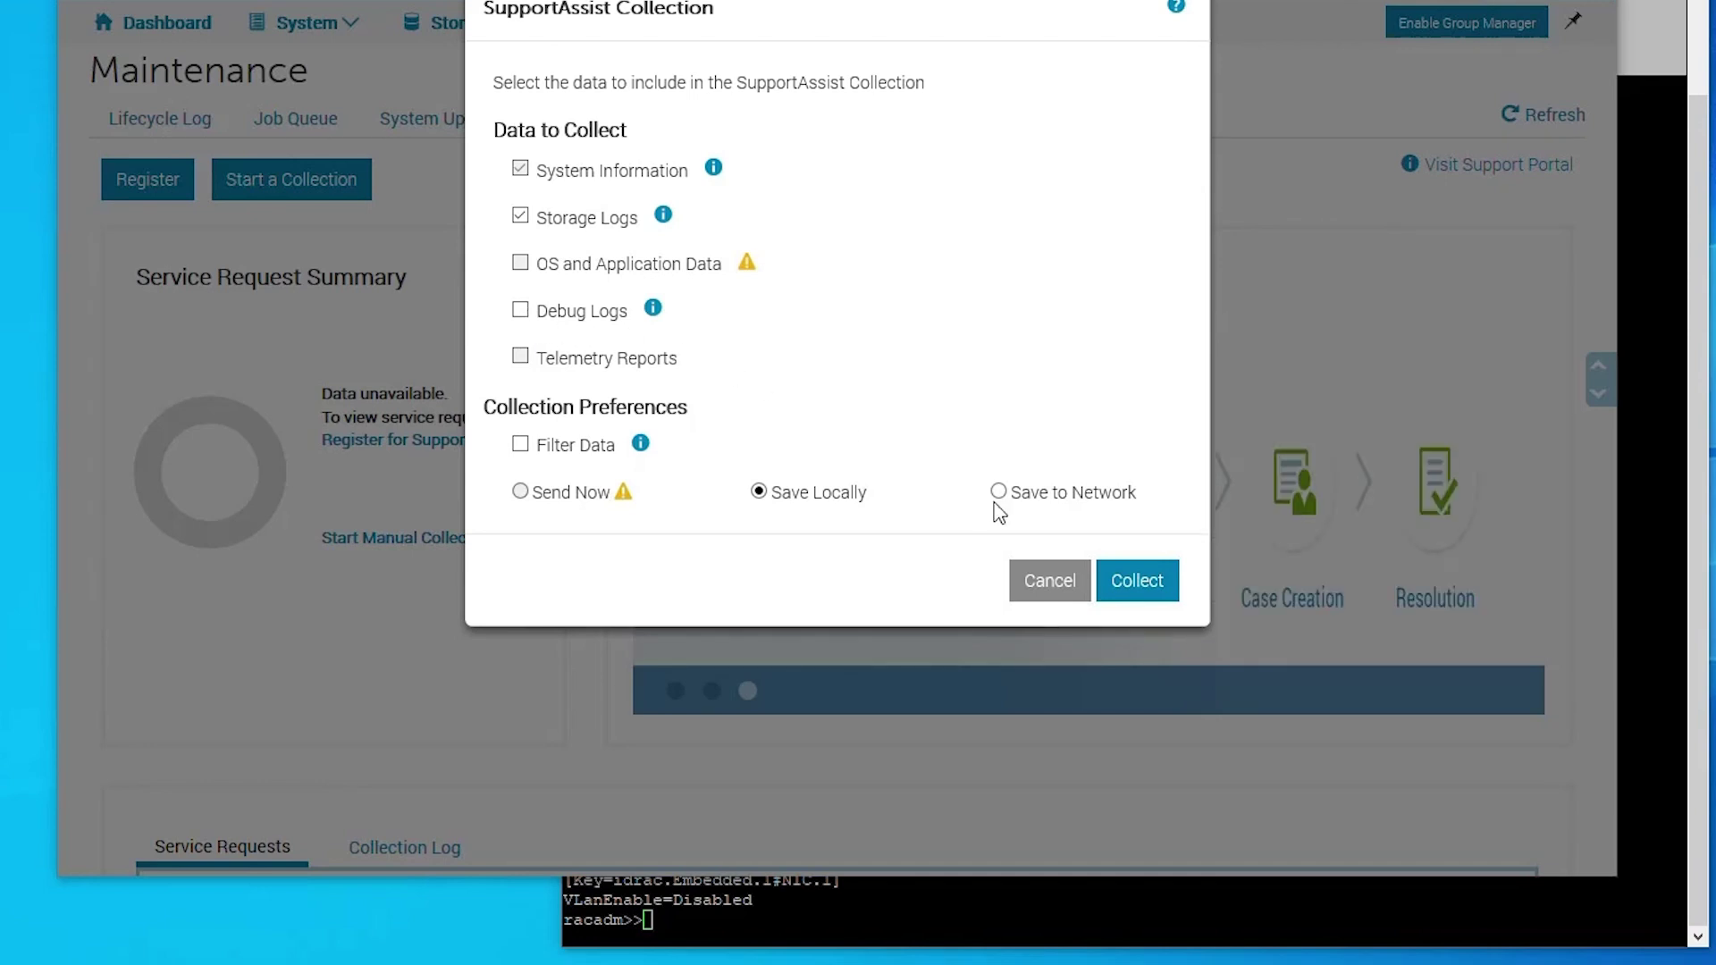
pyautogui.click(1139, 583)
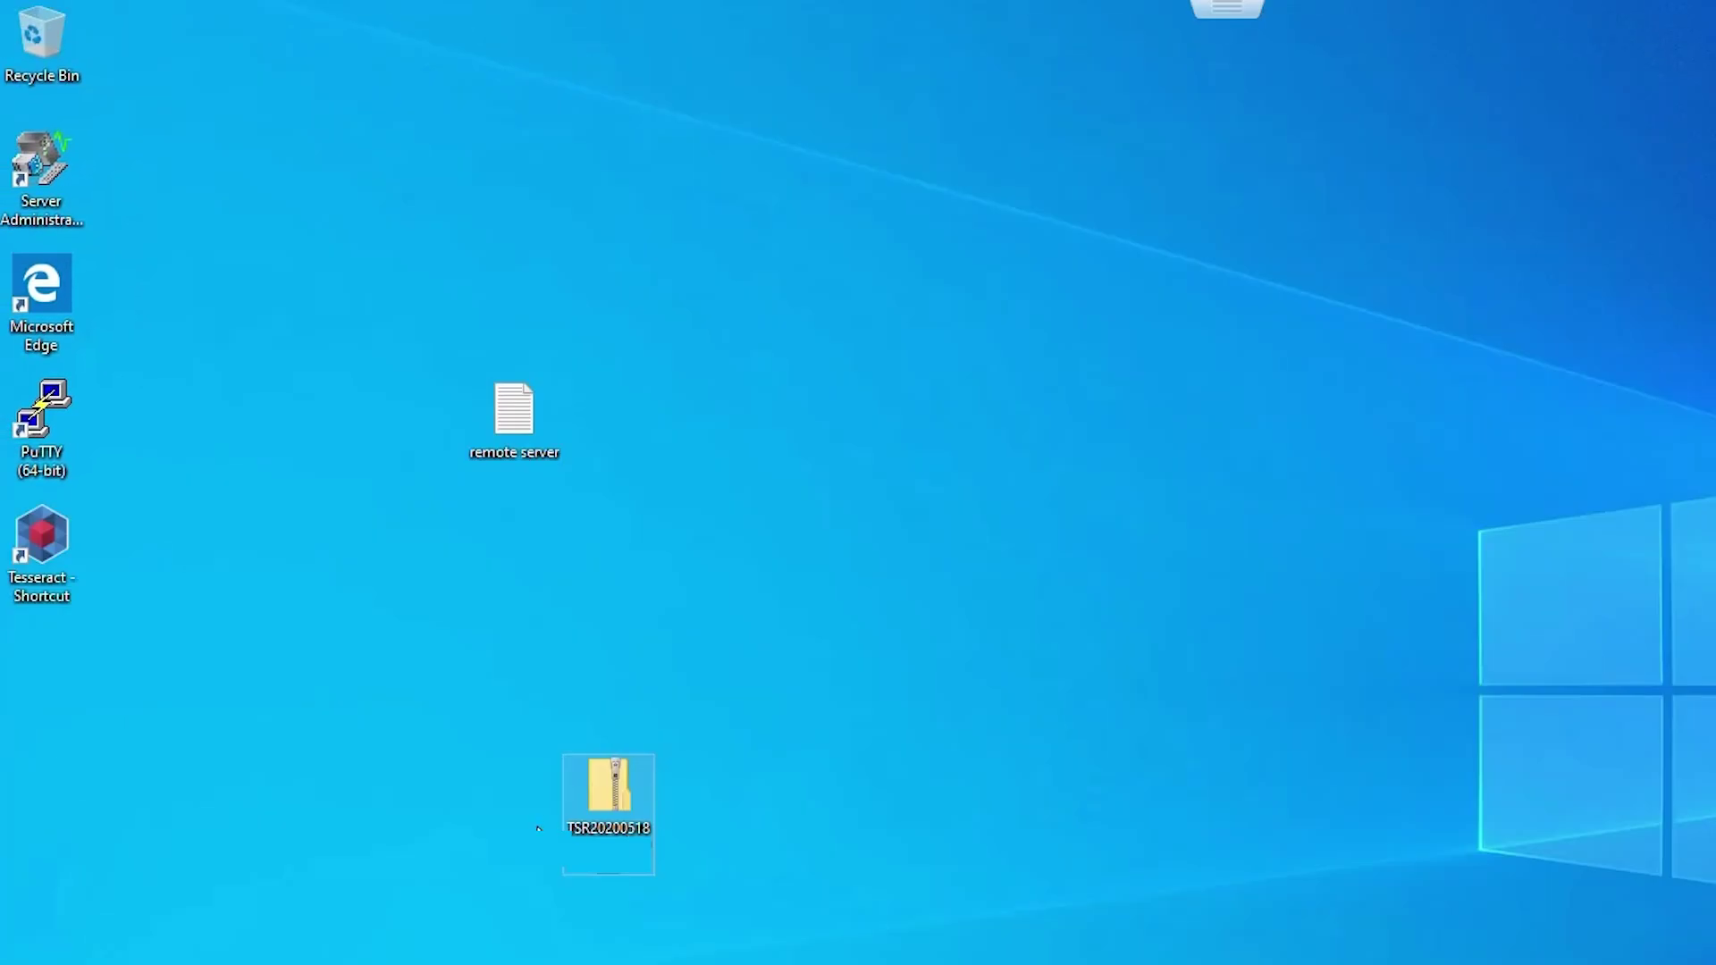
# Process the TSR20200518 archive with Tesseract and open the Raw hardware view of the generated report
pyautogui.moveTo(539, 829); pyautogui.dragTo(52, 570)
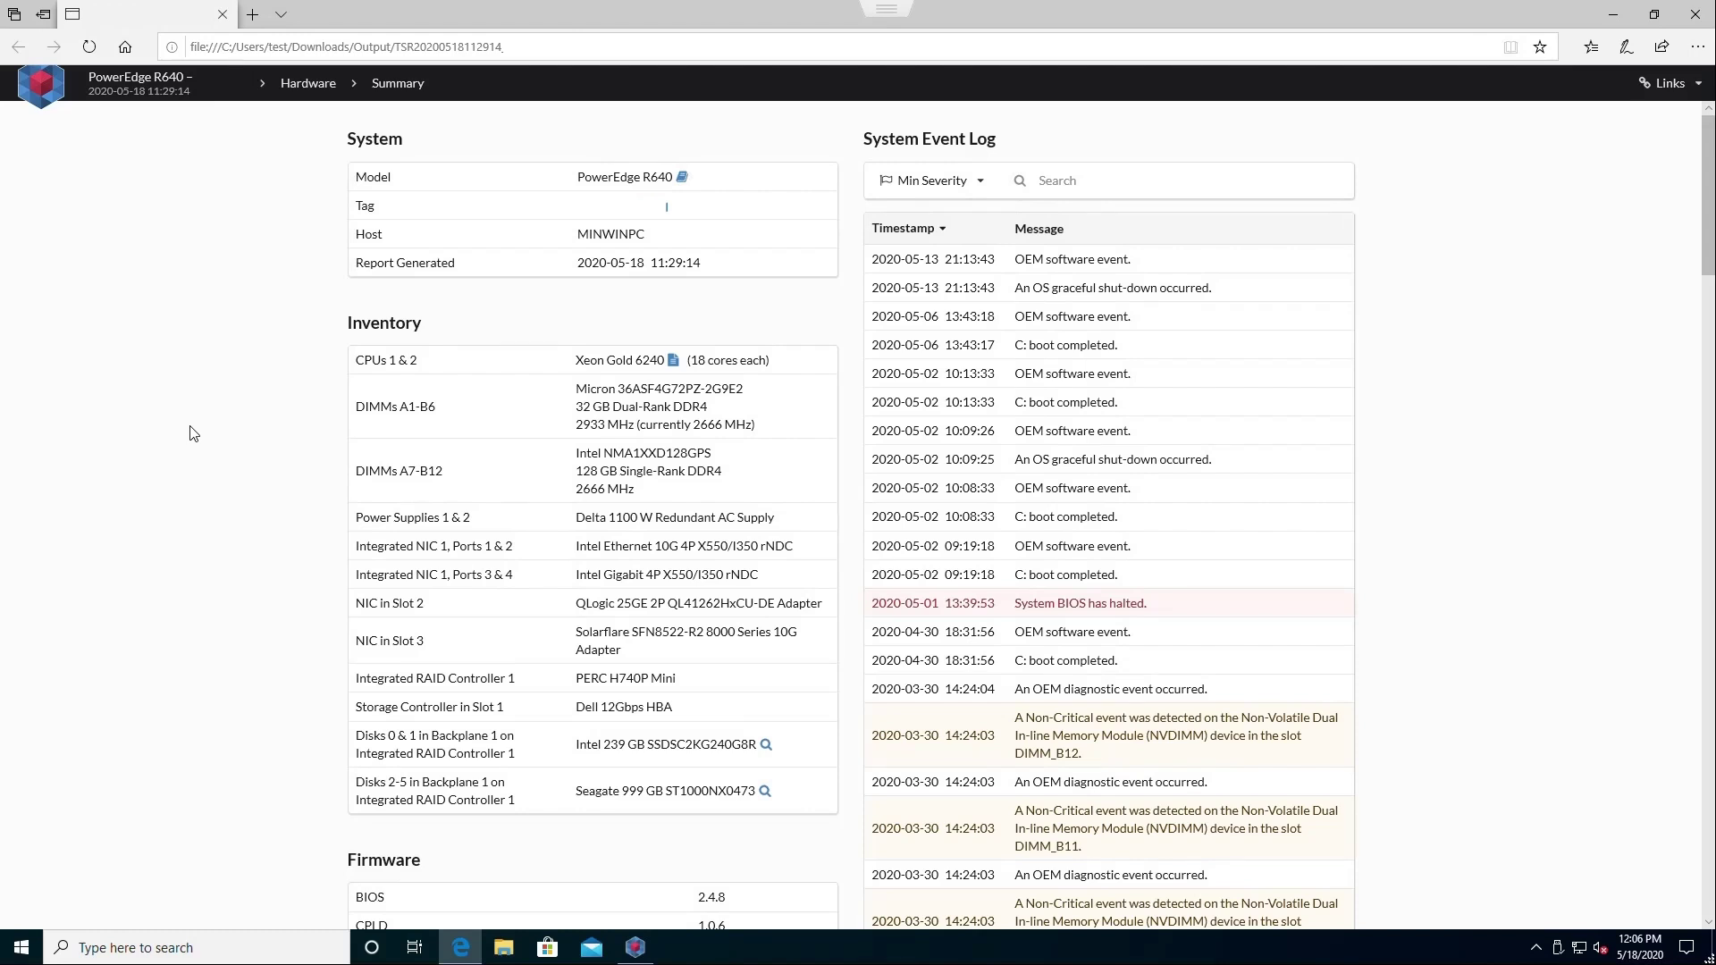
pyautogui.click(400, 95)
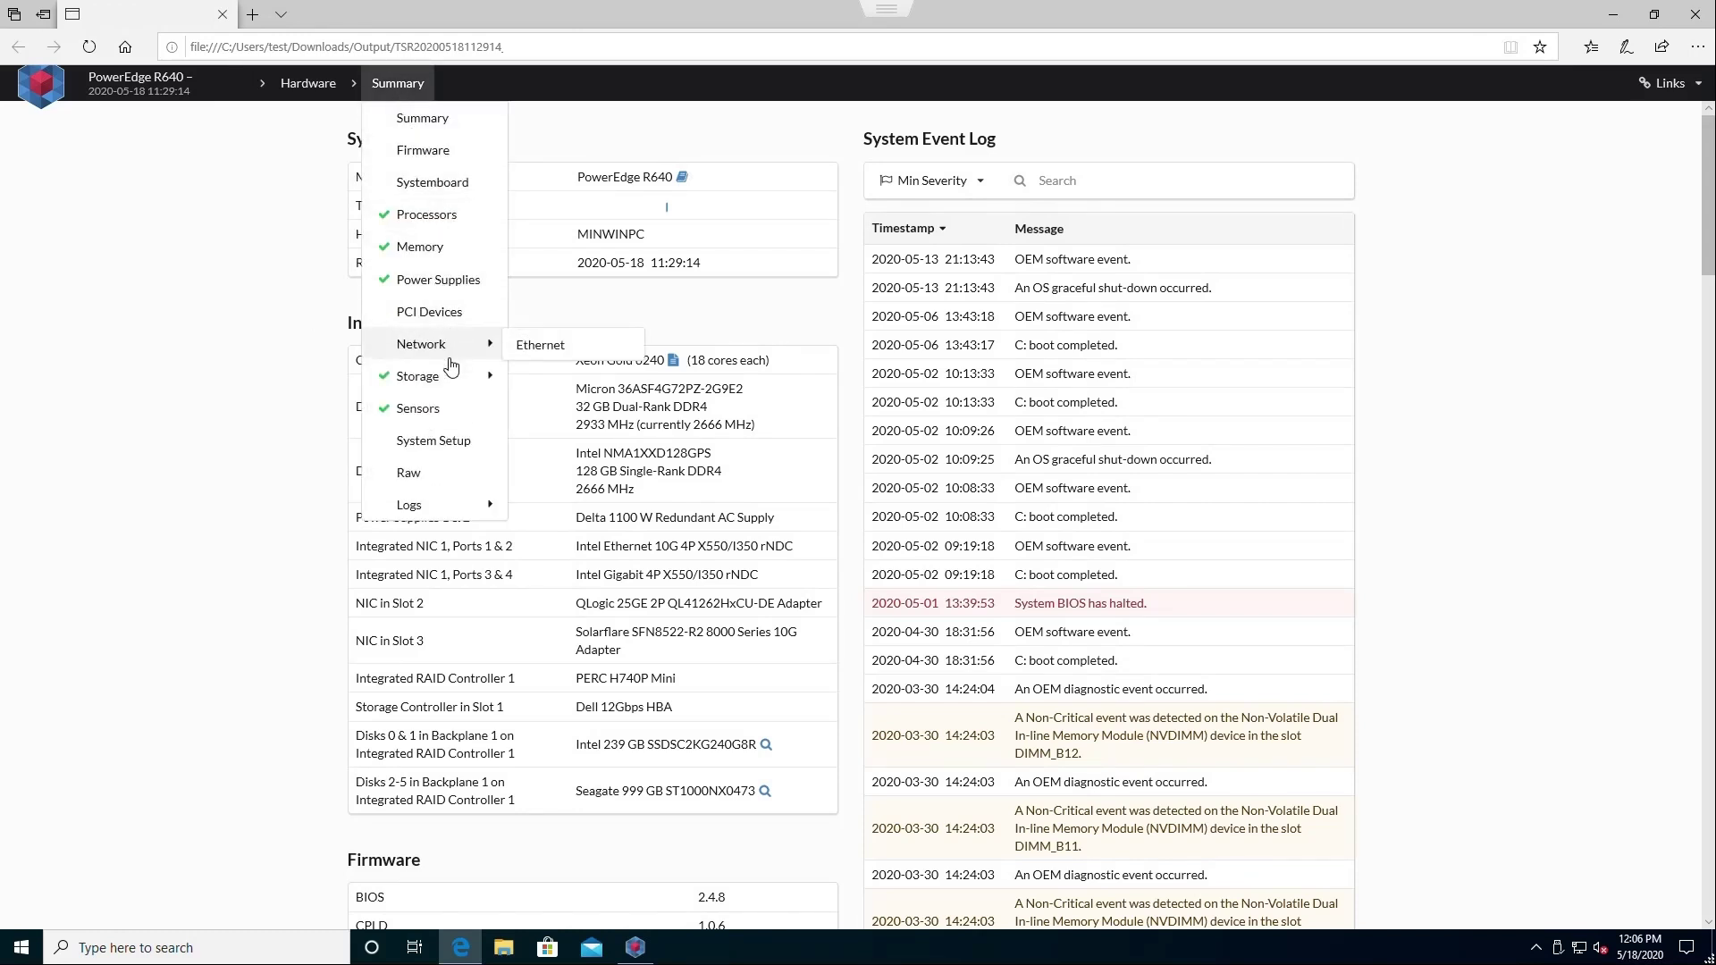
pyautogui.click(465, 472)
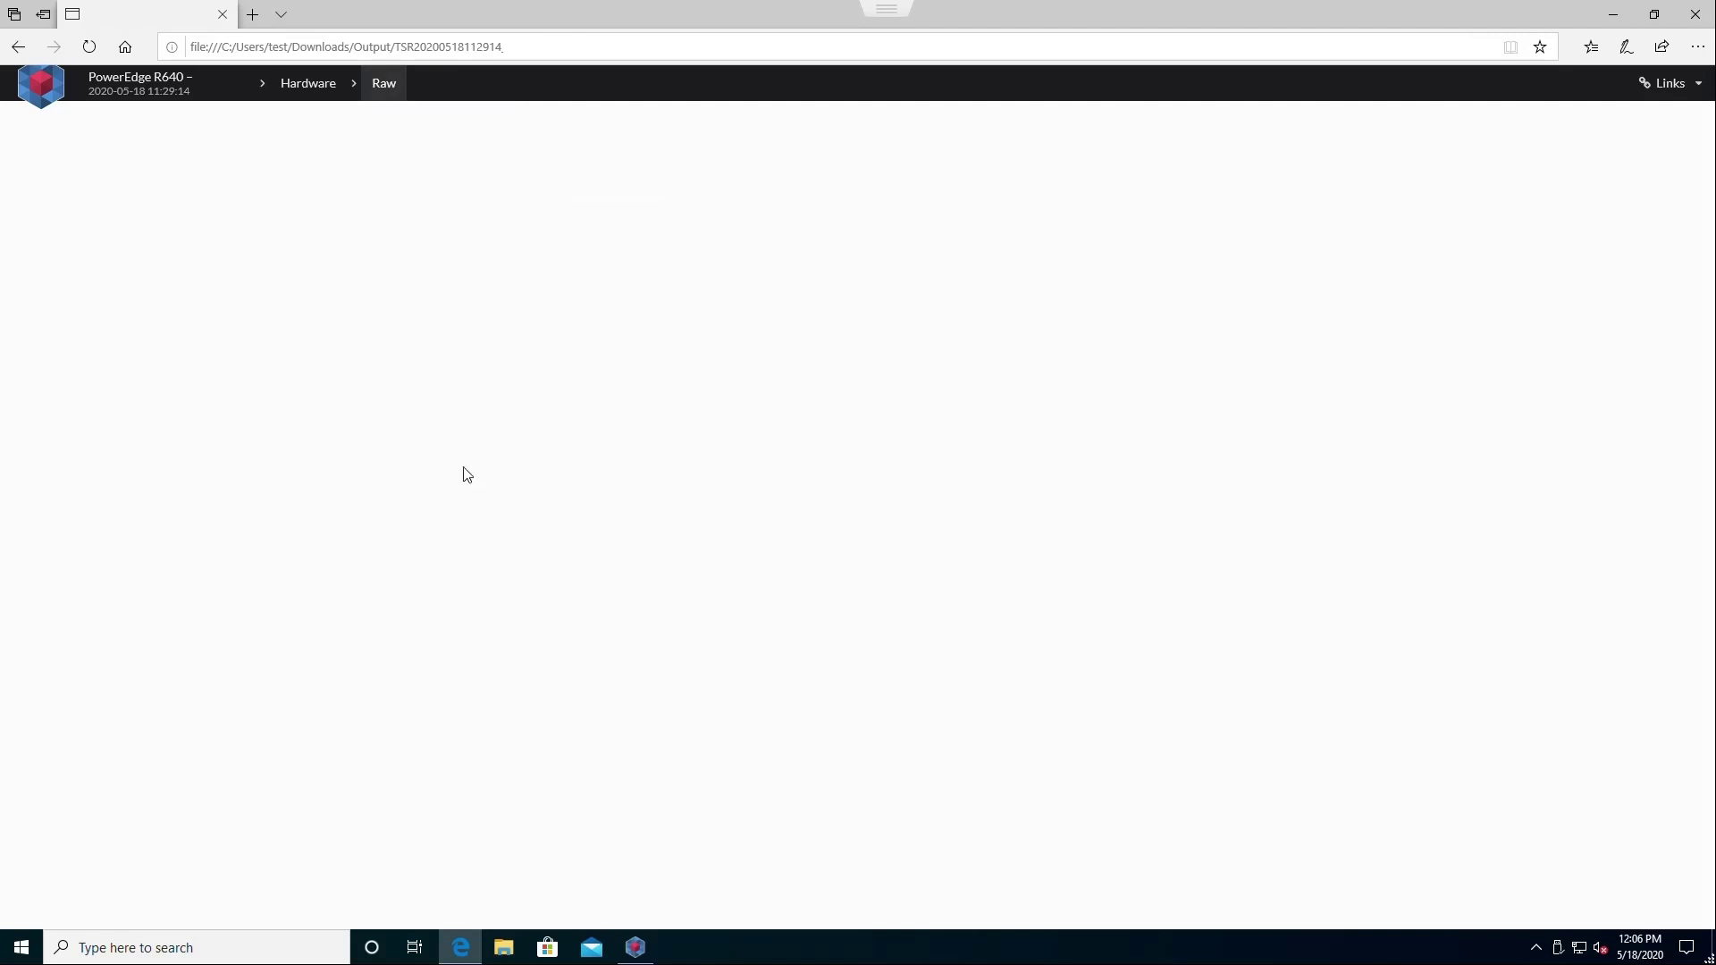
# Filter the raw full inventory by "ipv4" and examine the iDRAC's current and static IPv4 settings
pyautogui.click(514, 207)
pyautogui.write('iv')
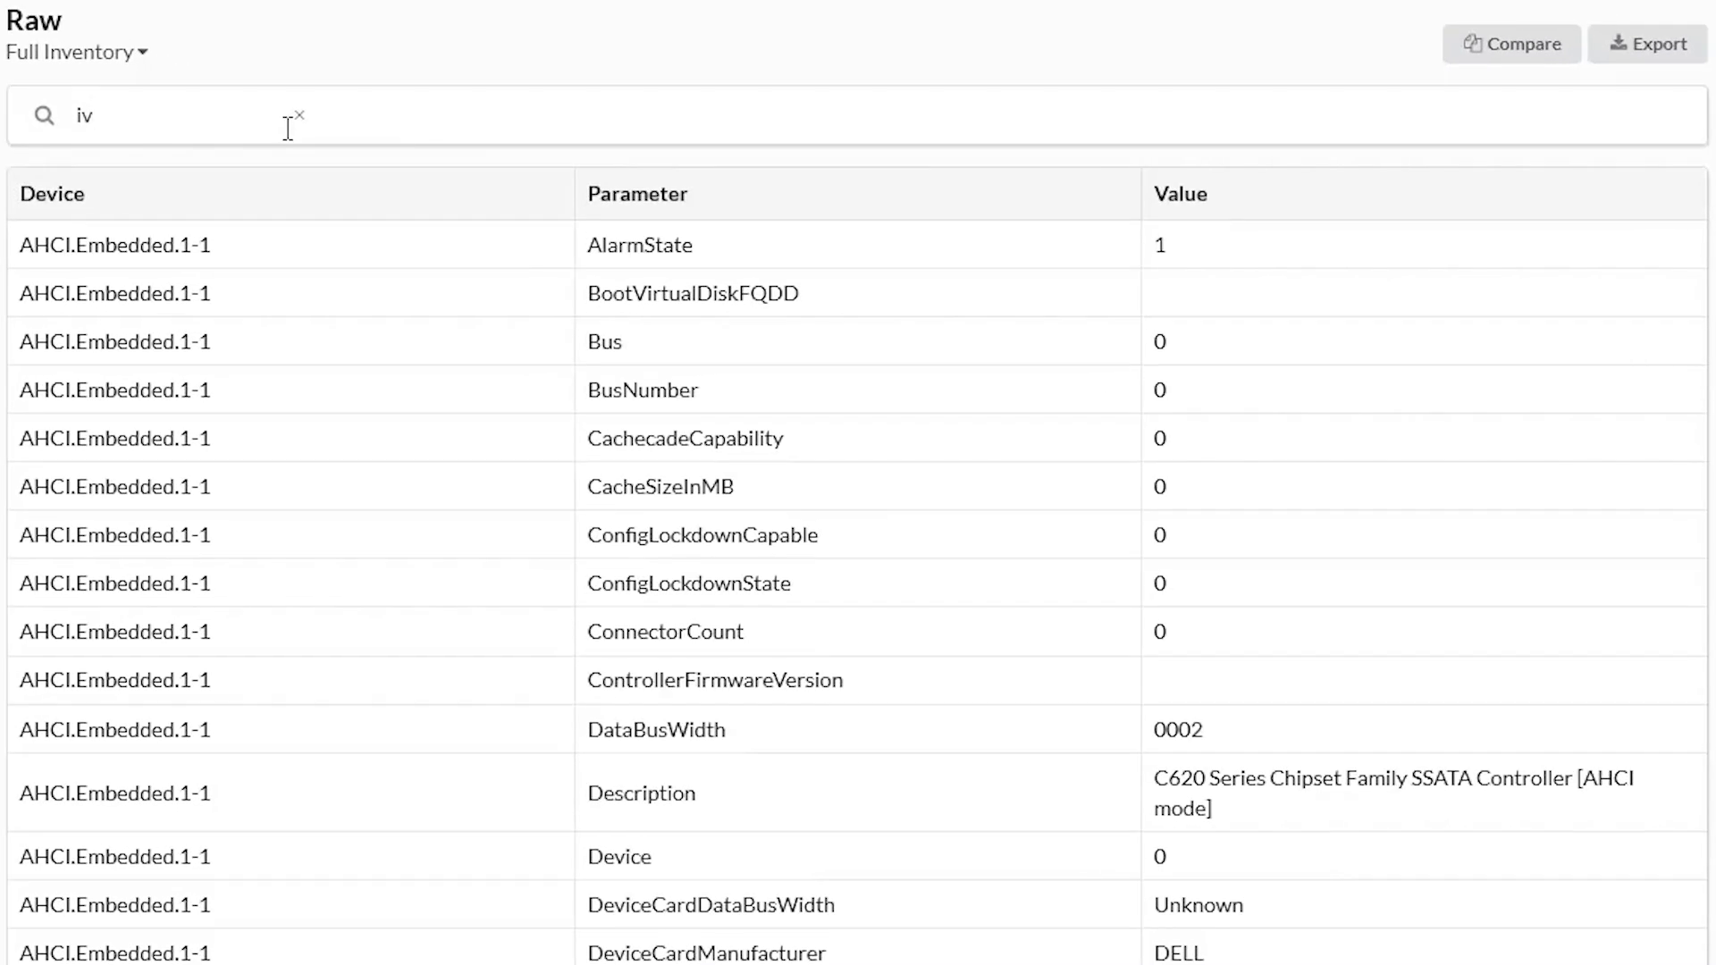
pyautogui.press('BackSpace')
pyautogui.write('pv4')
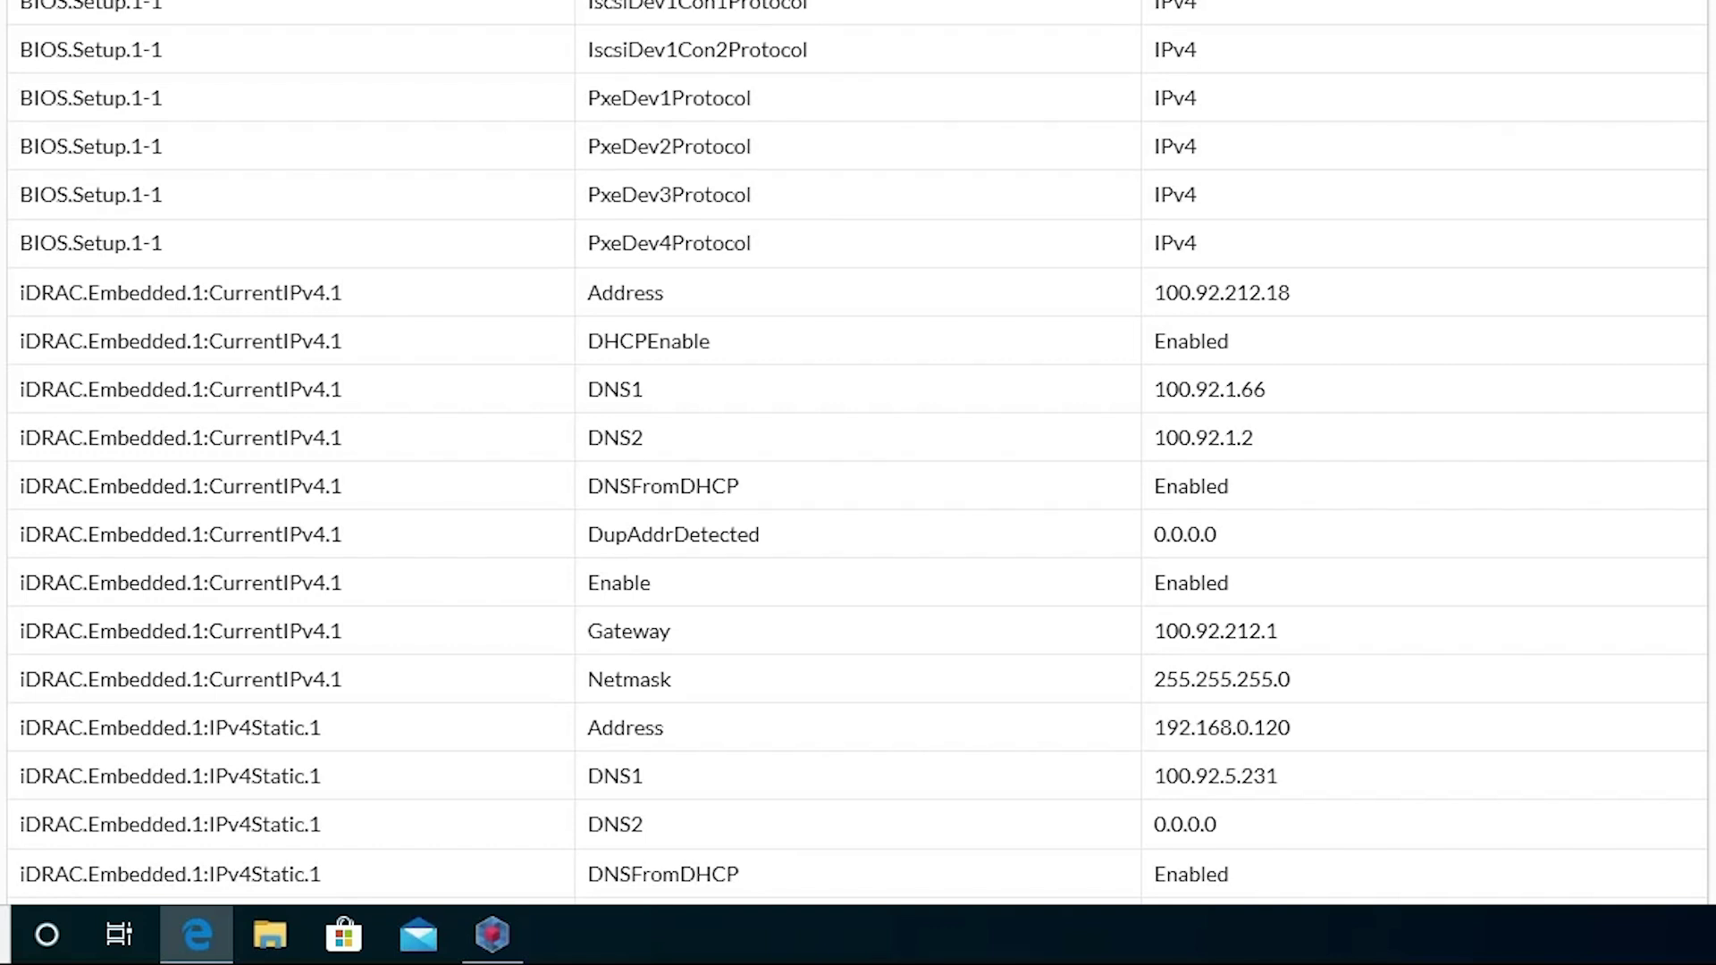
# Replace the inventory filter with "nic.1" and examine the iDRAC NIC parameters, including VLanEnable
pyautogui.press('BackSpace')
pyautogui.press('BackSpace')
pyautogui.press('BackSpace')
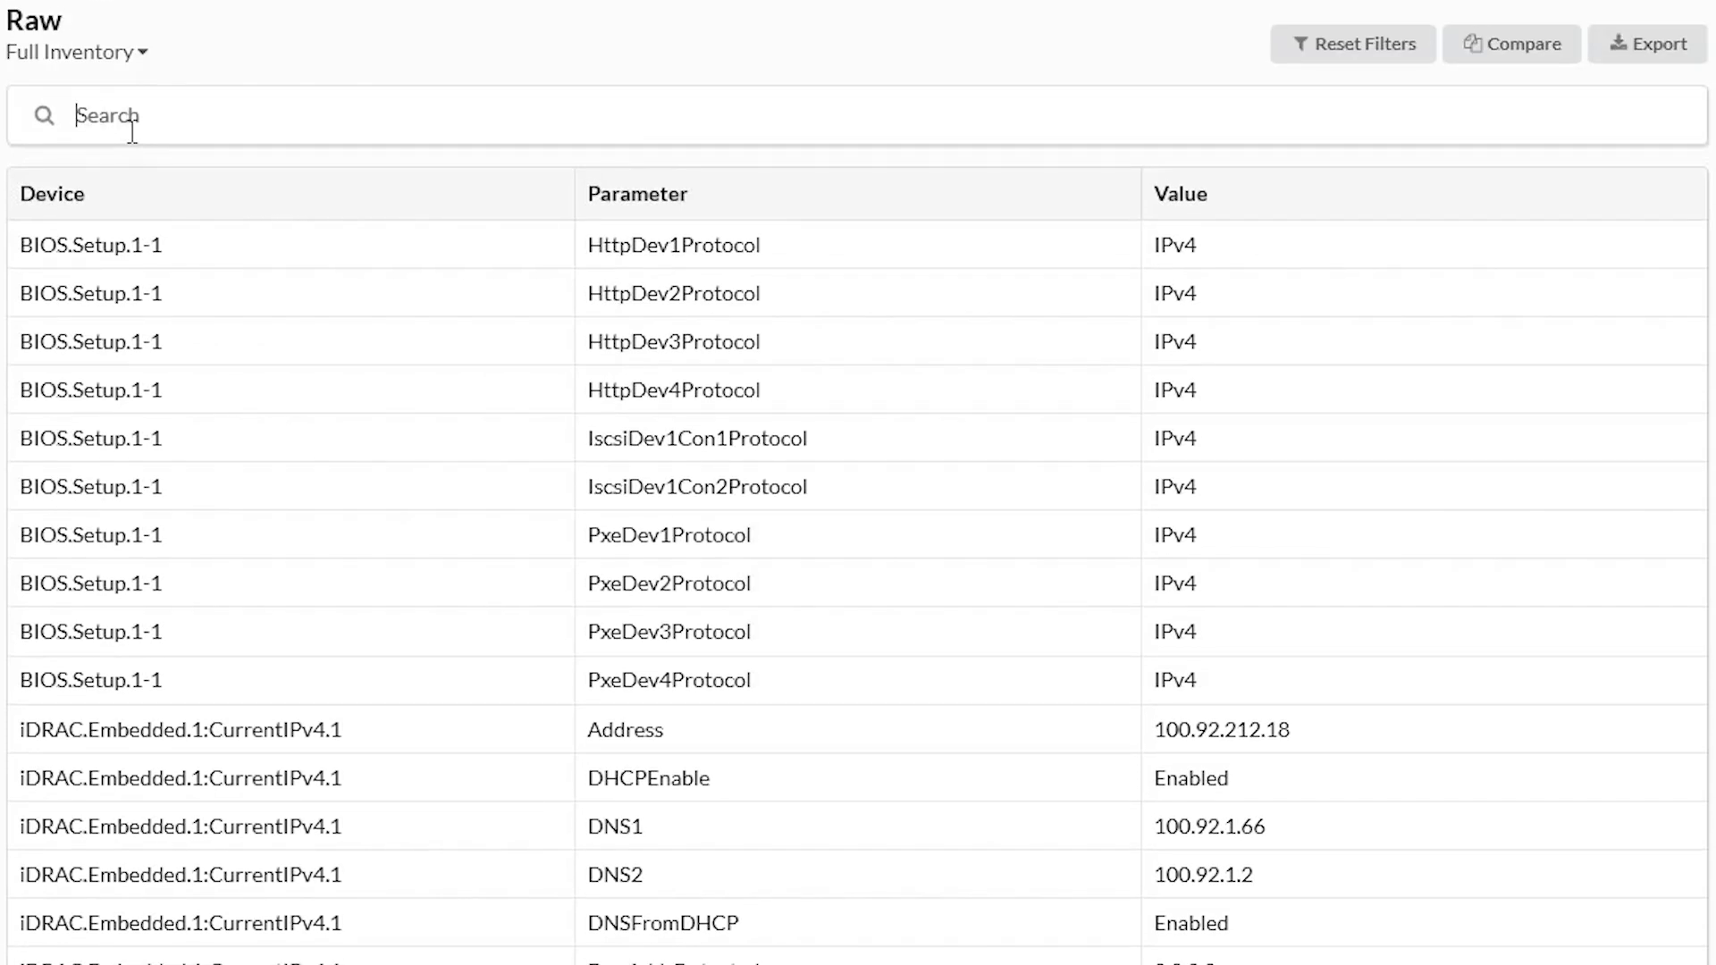
pyautogui.write('nic.1')
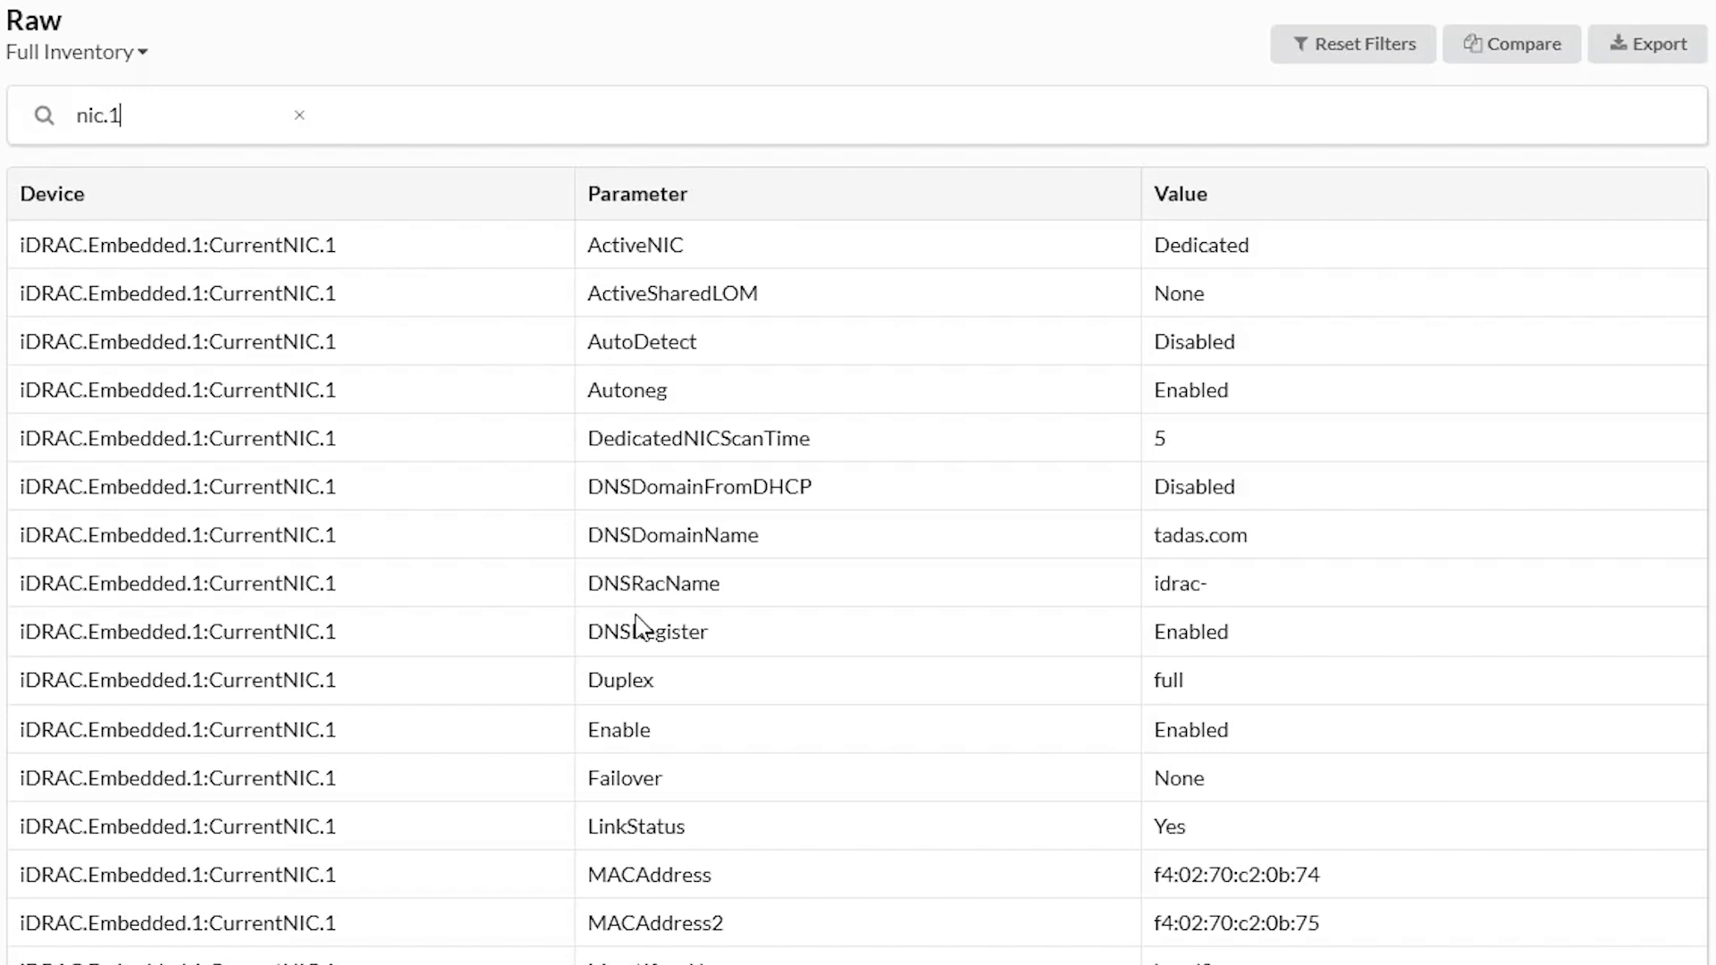
pyautogui.scroll(-15, 640, 626)
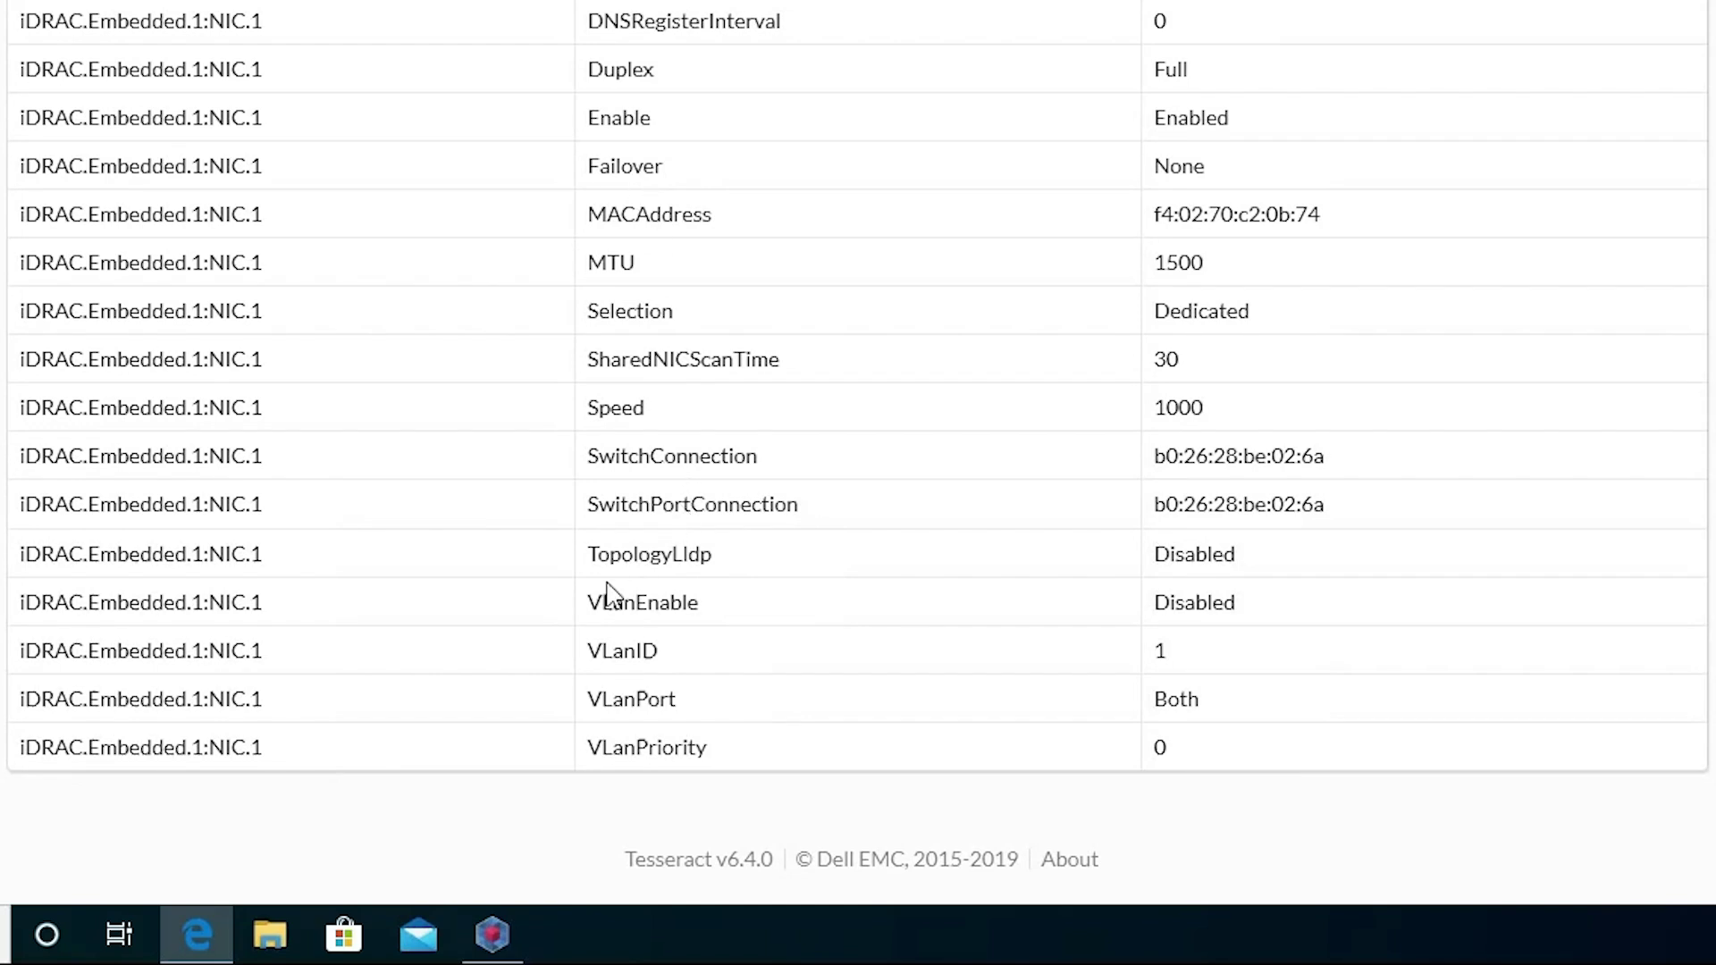
pyautogui.doubleClick(636, 606)
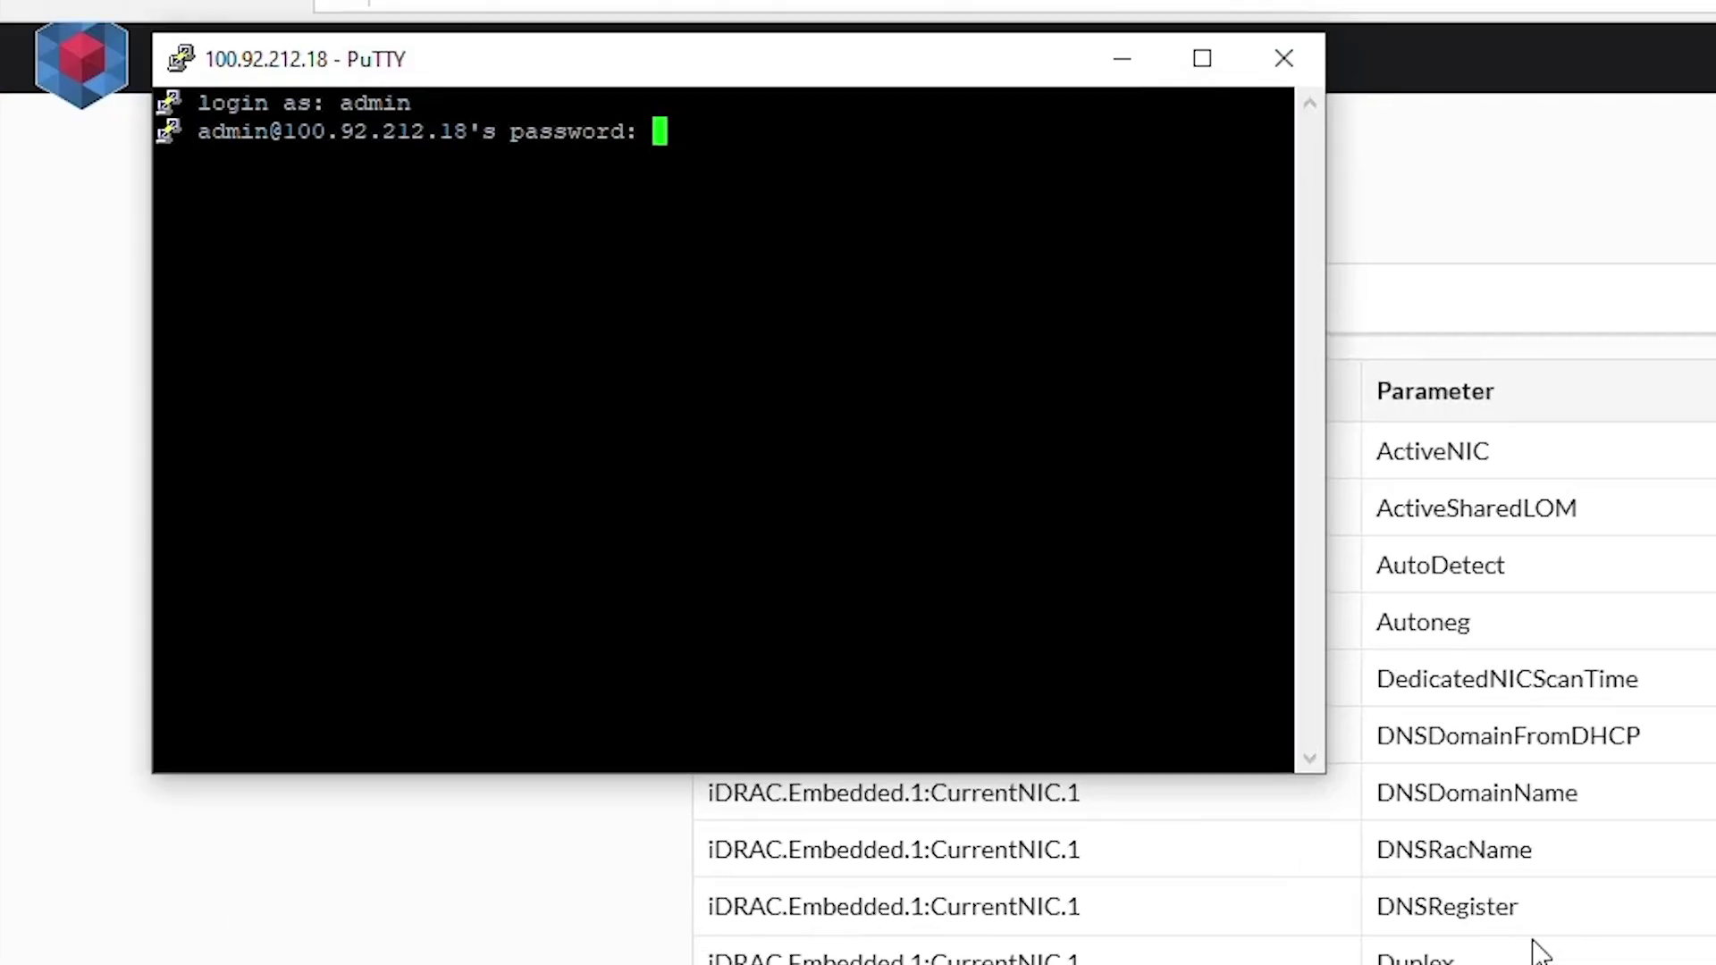
# Submit the admin account's password in the PuTTY session for 100.92.212.18 and reset the iDRAC with racreset
pyautogui.press('Return')
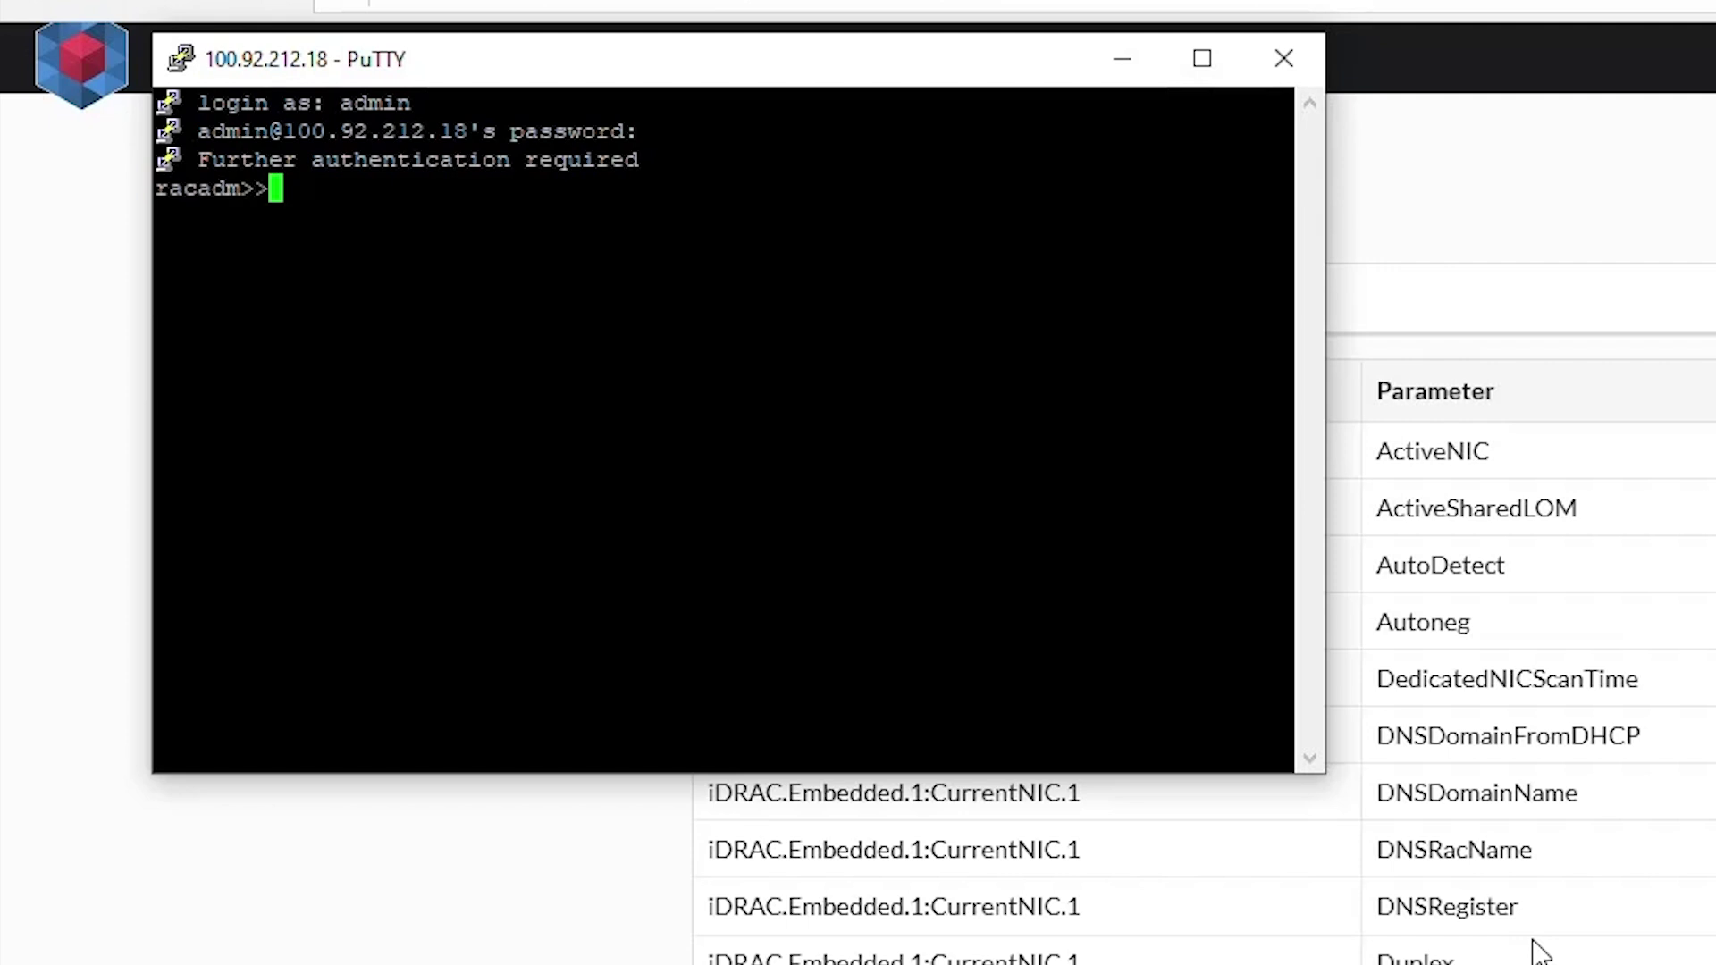
pyautogui.write('racreset')
pyautogui.press('Return')
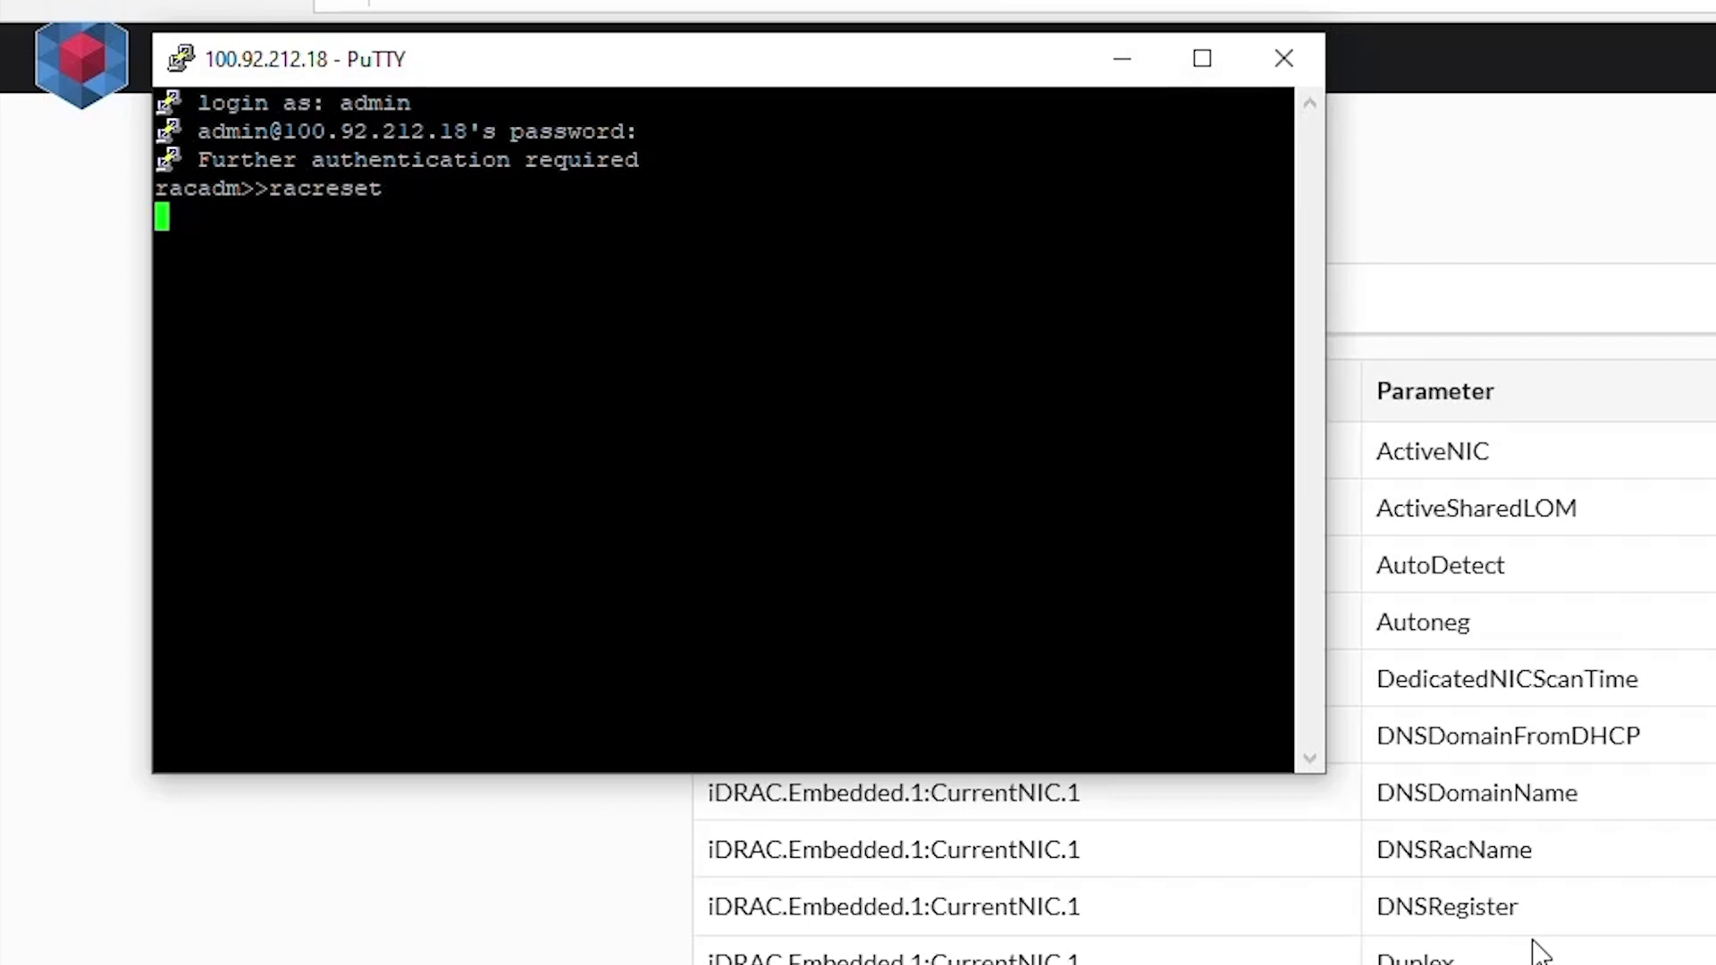